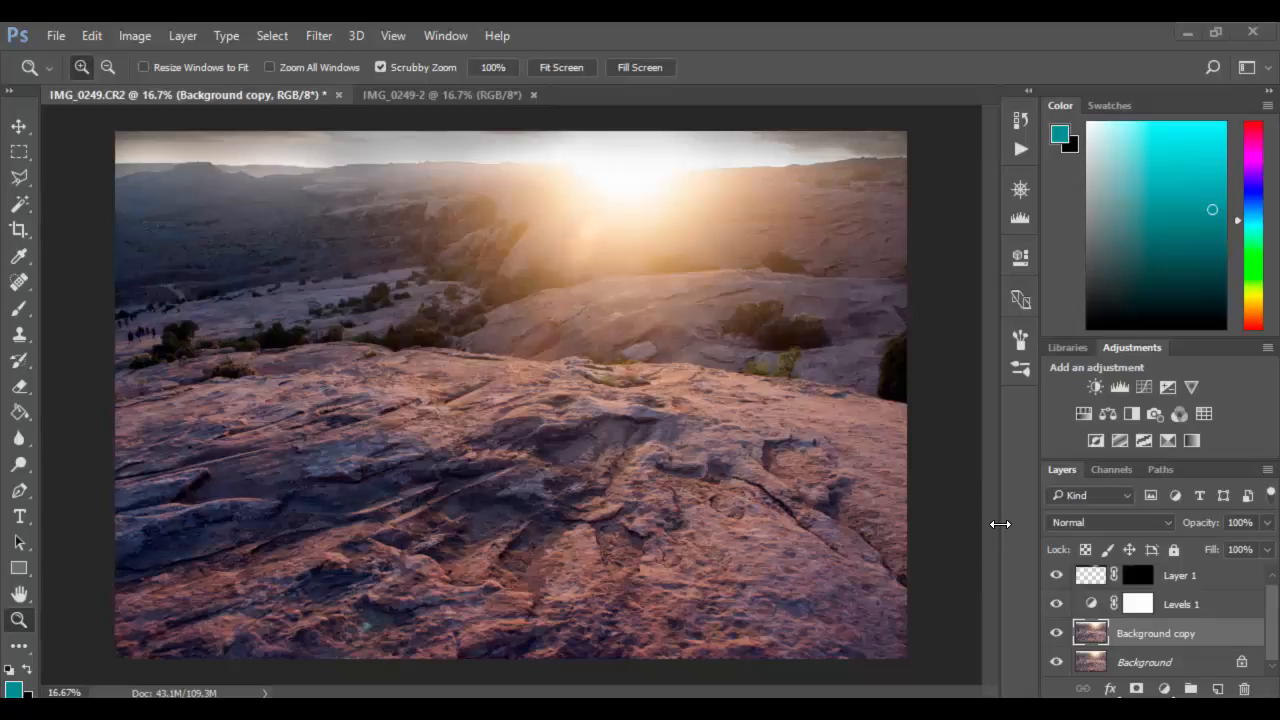
Compare the original Background with the edited image, and toggle Levels 1 and Layer 1 to examine each one's effect
alt+click(1057, 662)
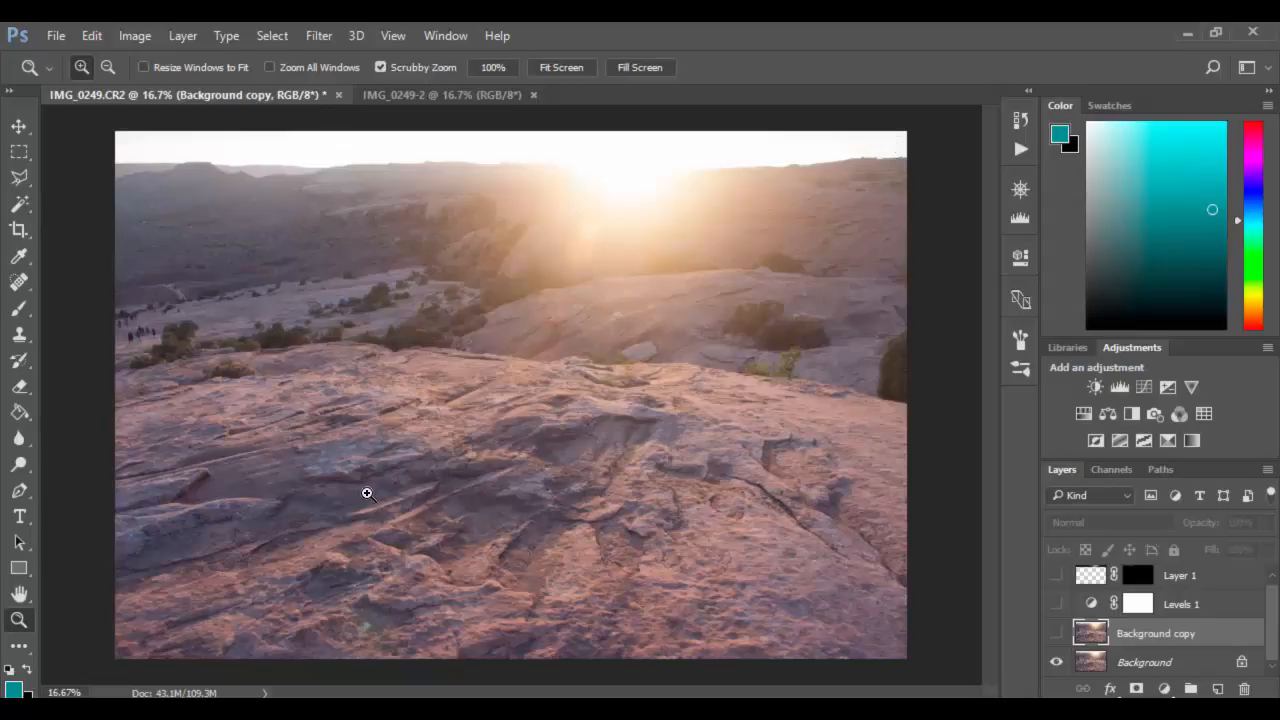
alt+click(1057, 663)
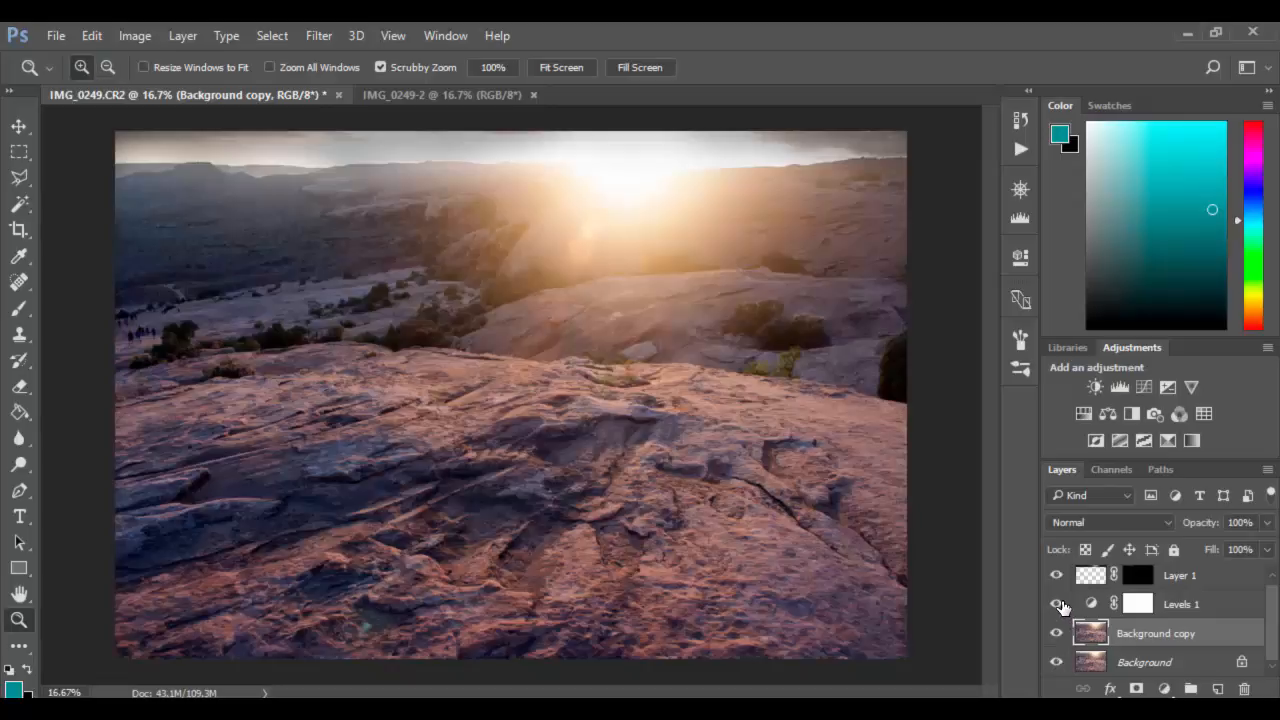
click(1059, 605)
click(1059, 605)
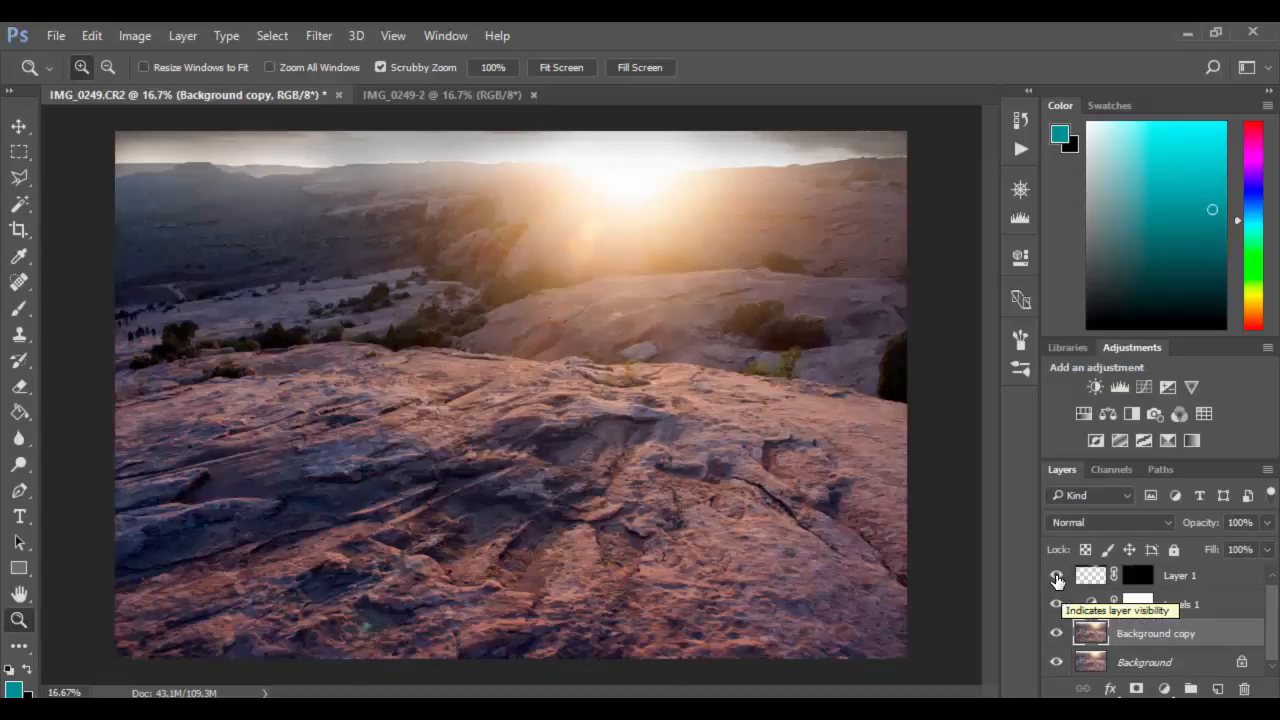
click(1057, 577)
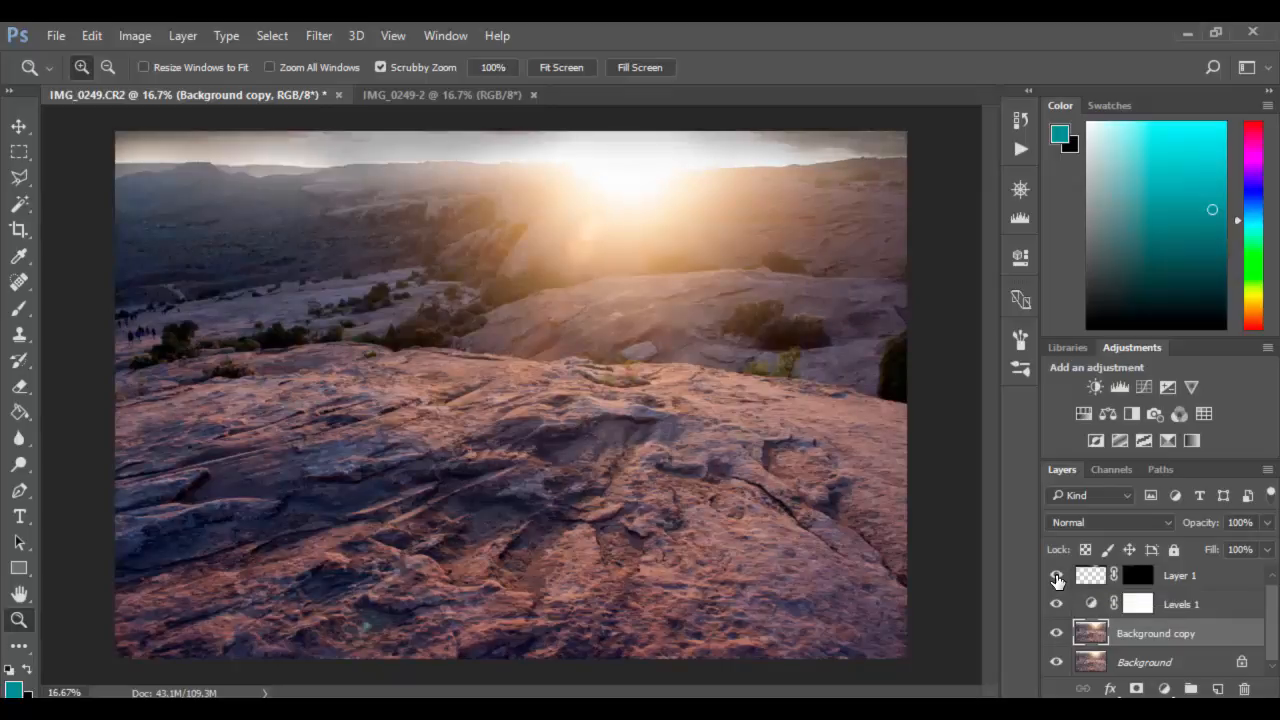
click(1057, 577)
click(1057, 577)
click(1057, 577)
click(1057, 577)
Hide Layer 1 and Levels 1, keeping Background copy visible and selected
click(1057, 577)
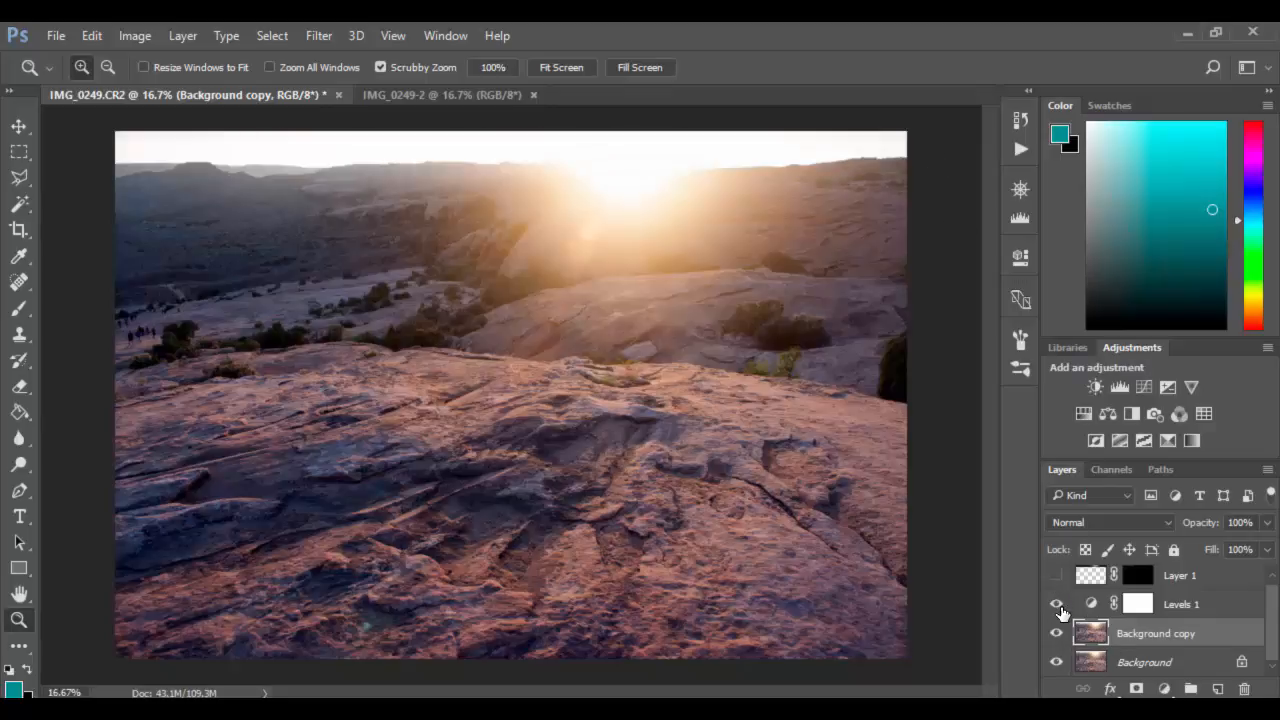
click(1057, 604)
click(1057, 634)
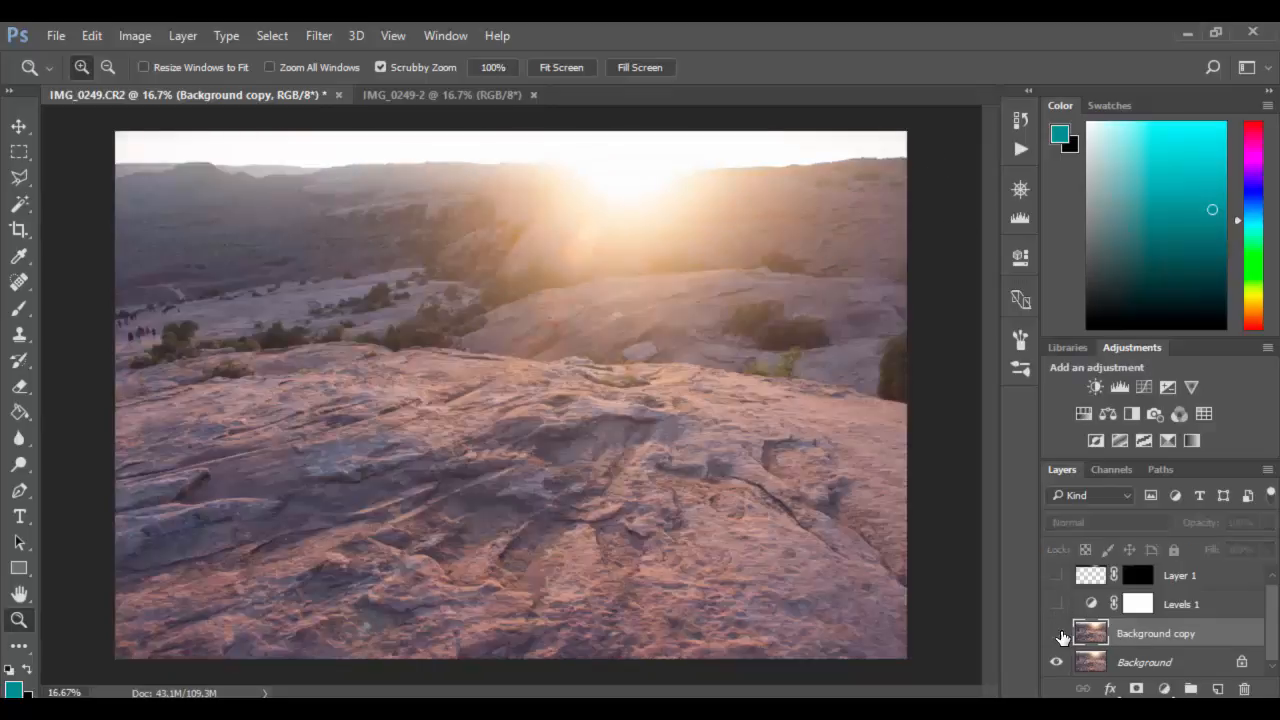
click(1149, 666)
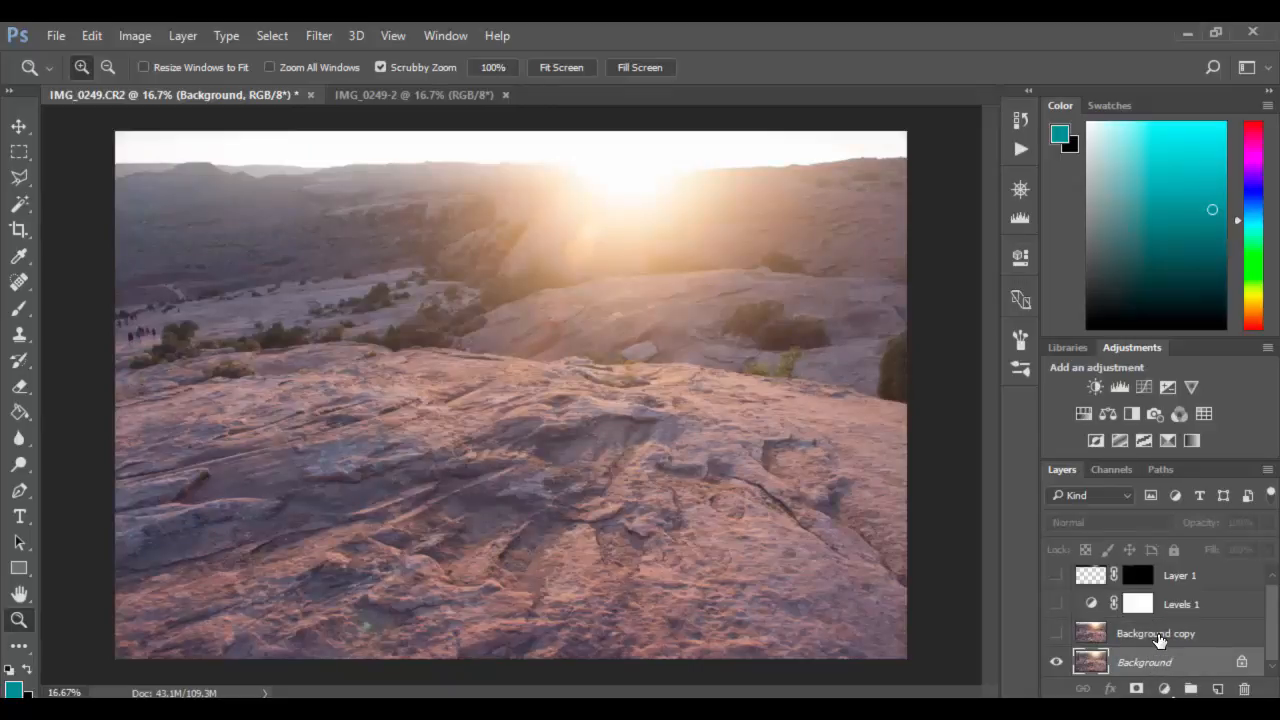
click(1157, 638)
click(1057, 634)
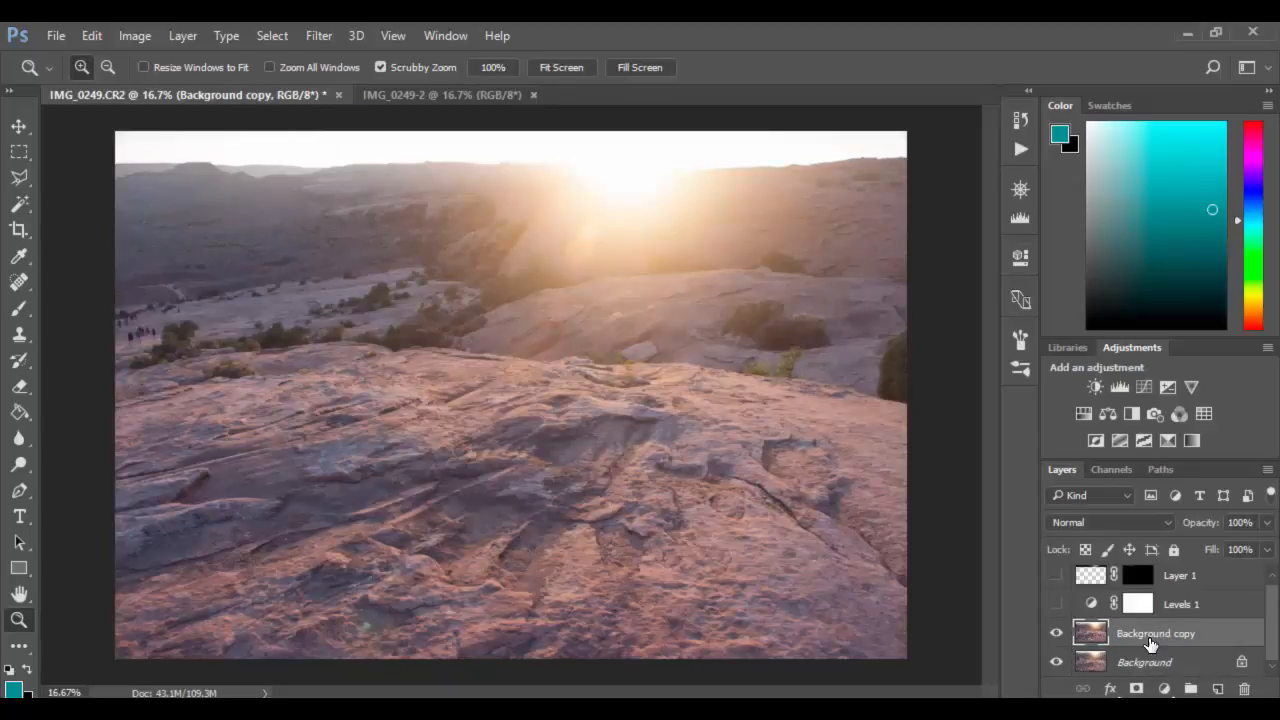
Add a Levels adjustment above Background copy with shadow input 61 and midtones 0.04, and hide that adjustment layer
click(1125, 388)
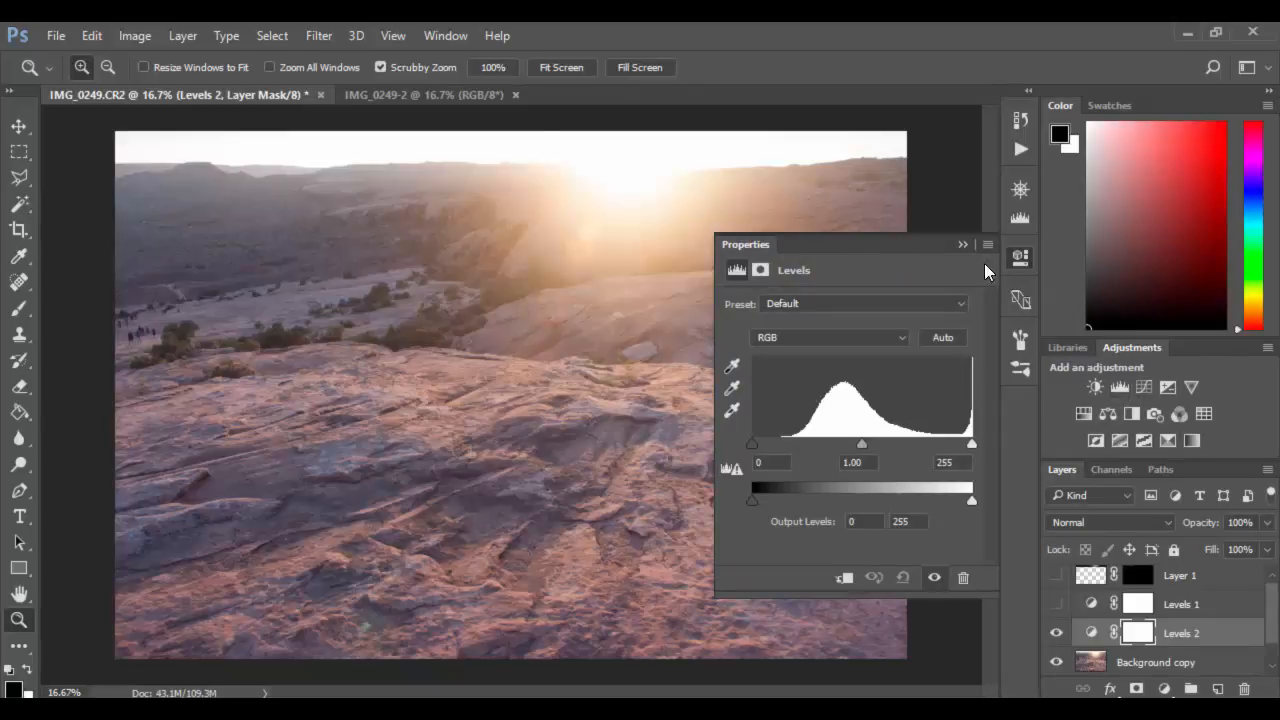
click(445, 35)
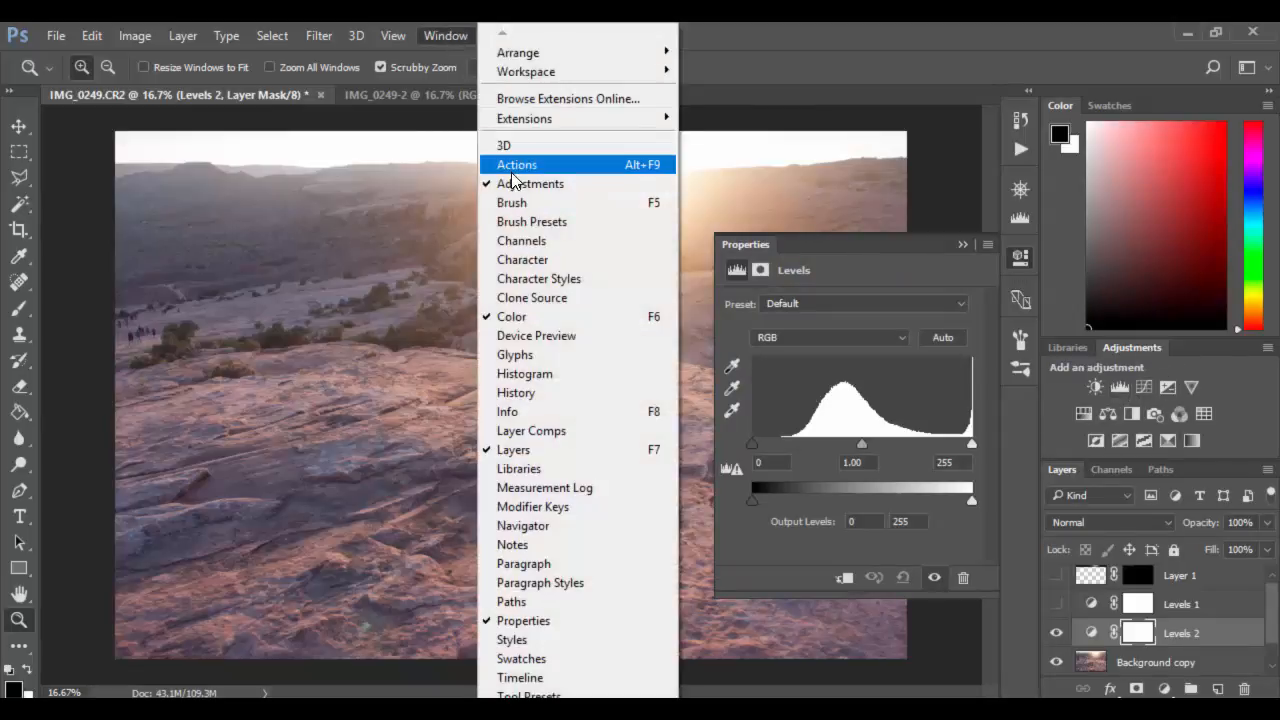
click(954, 87)
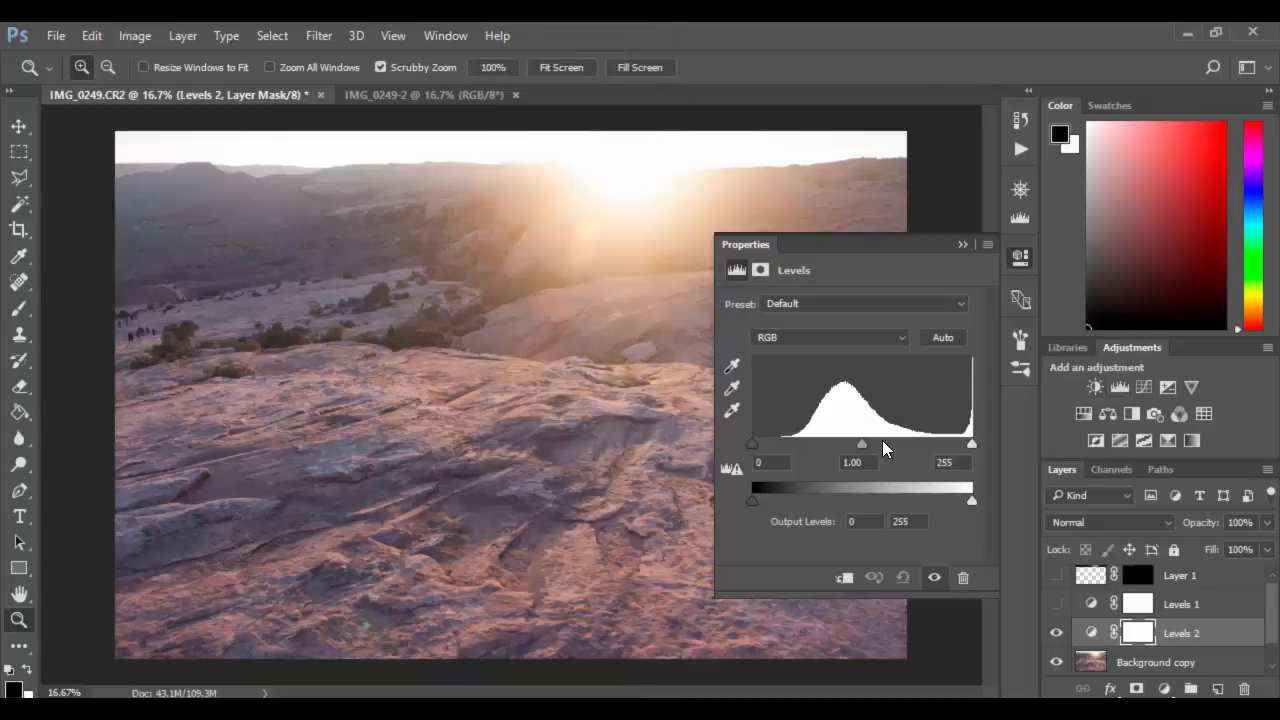
drag(752, 445, 805, 442)
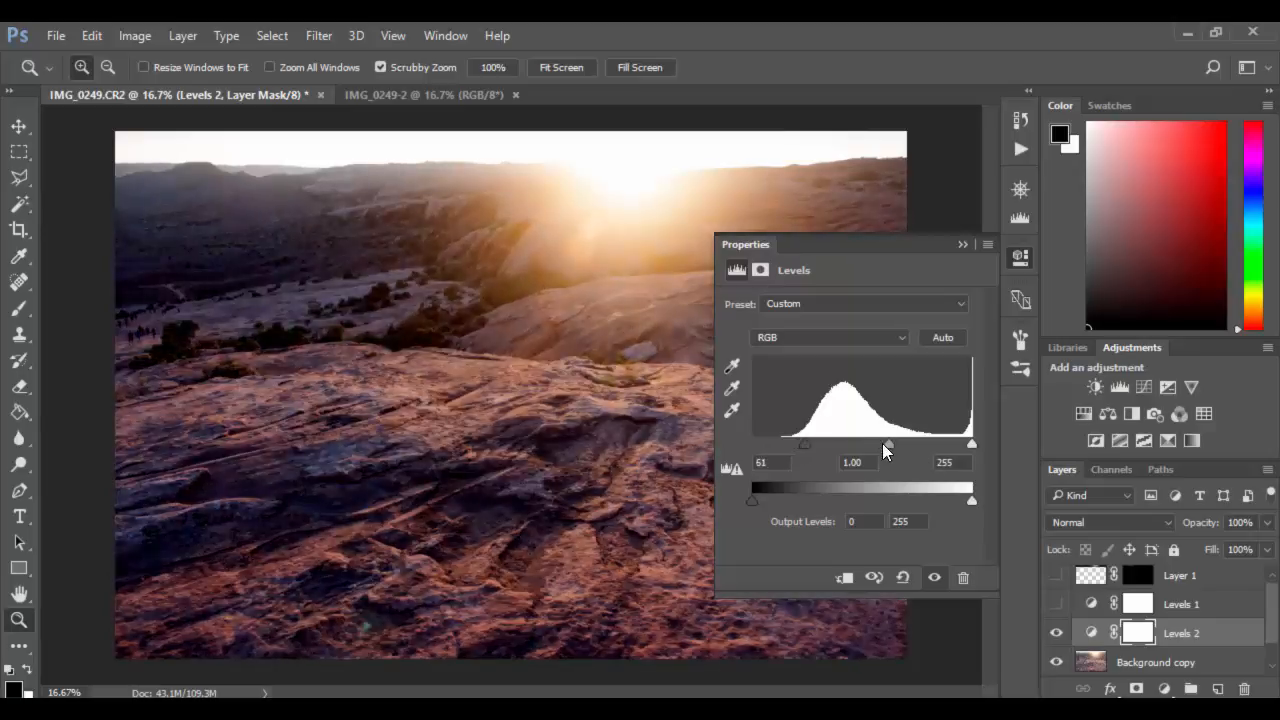
drag(889, 446, 967, 447)
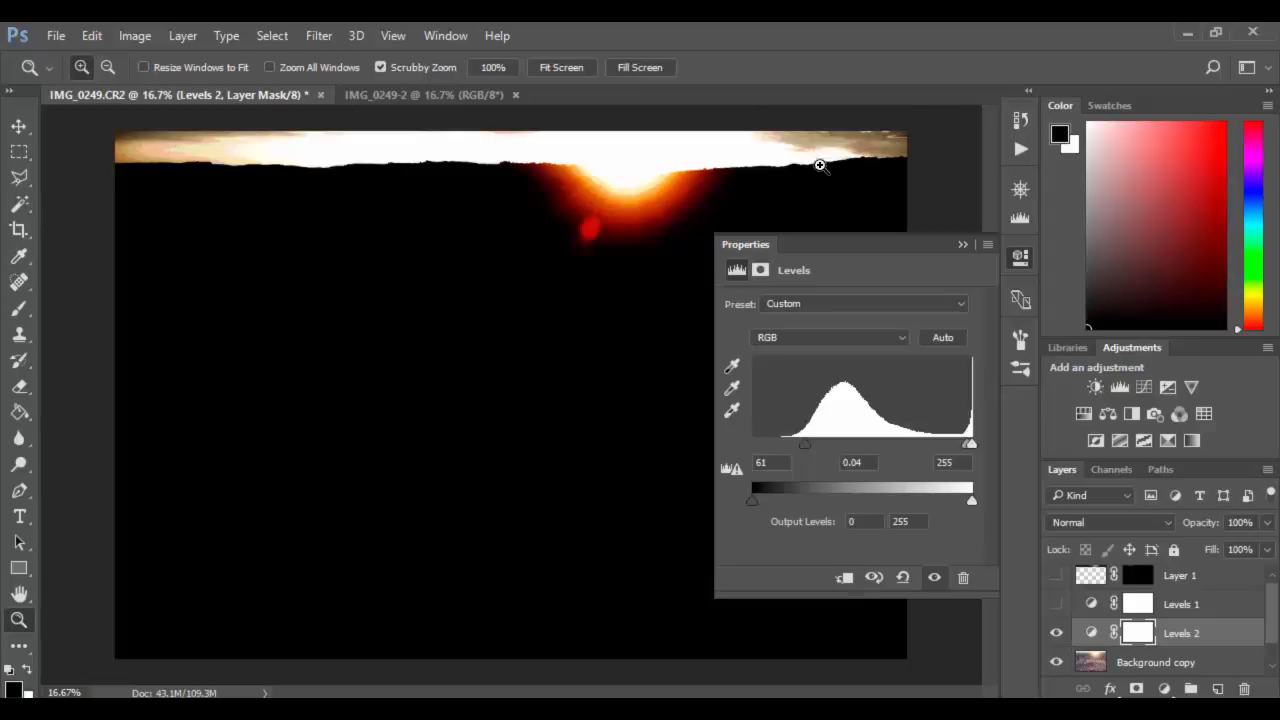
click(961, 244)
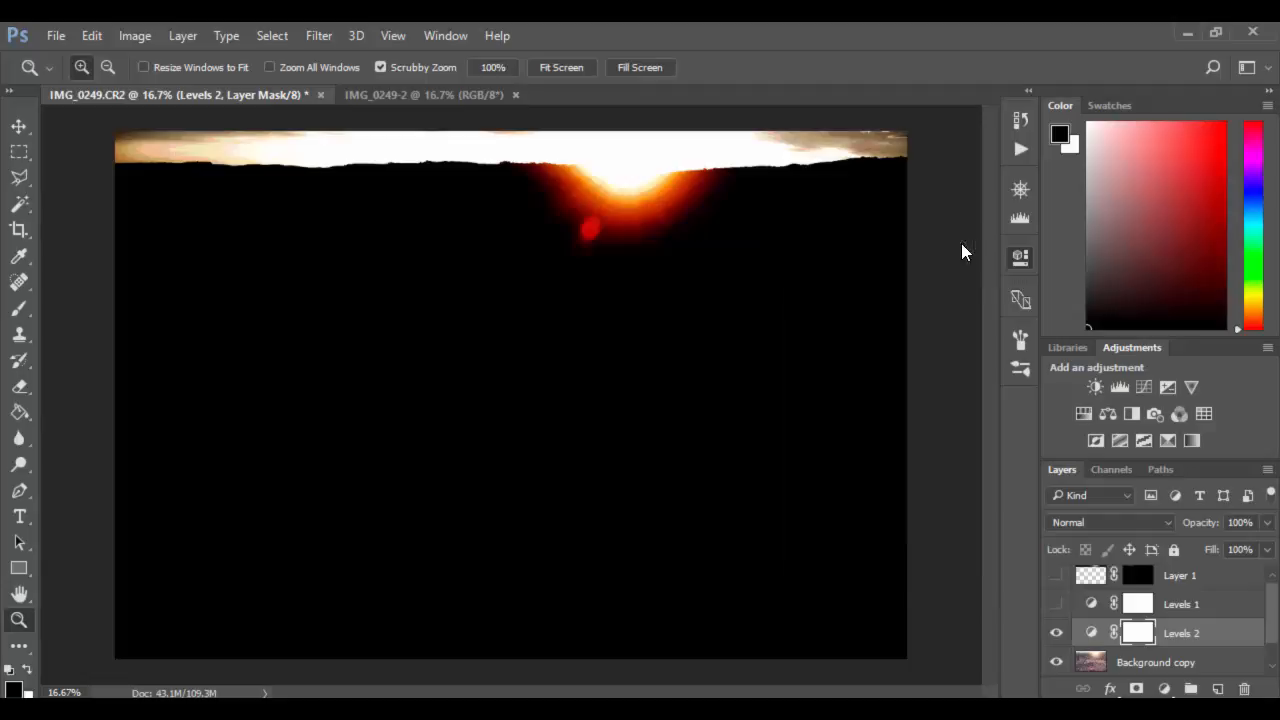
click(1056, 632)
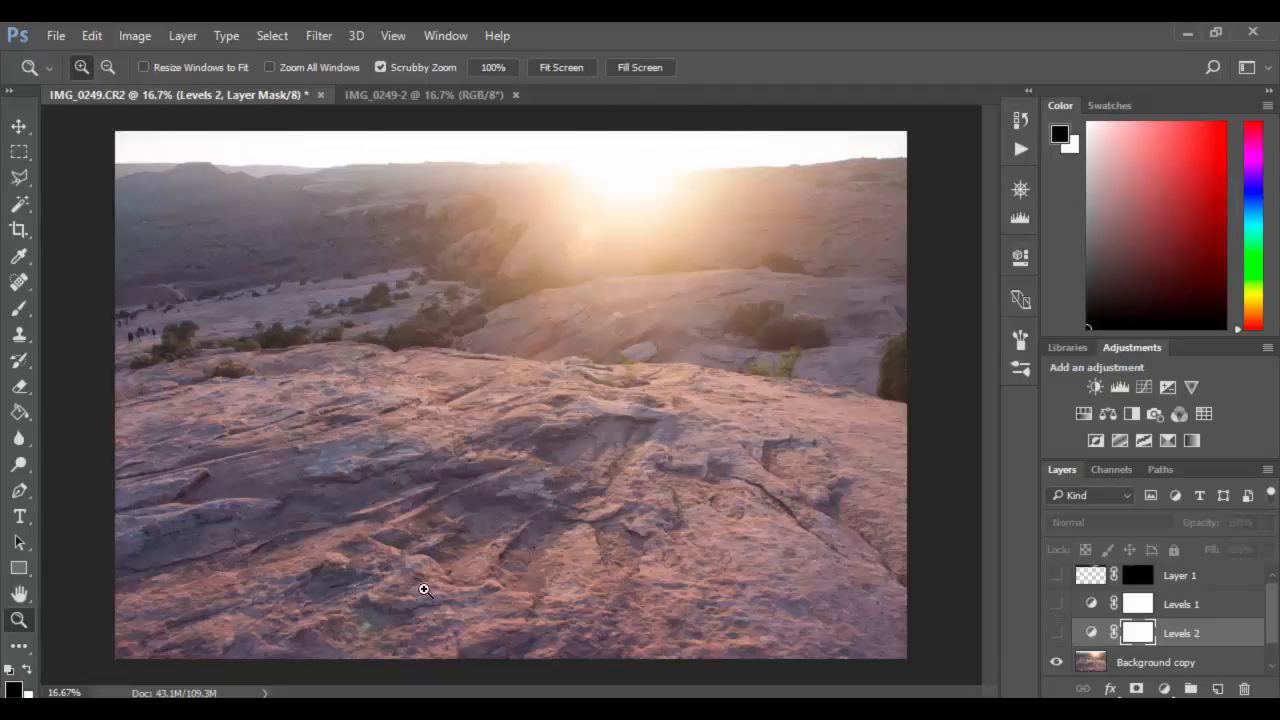
Open the raw photo IMG_0249.CR2 from the more photos folder in Camera Raw
click(55, 35)
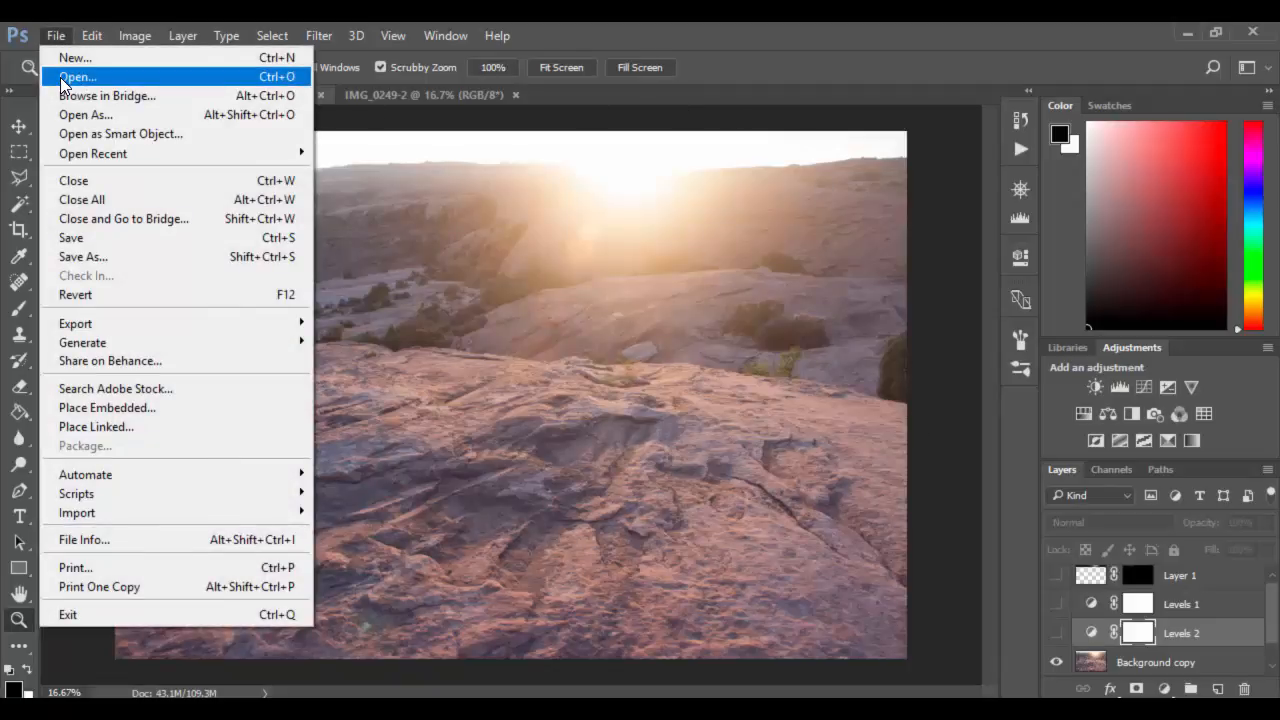
click(62, 77)
scroll(724, 313, down, 5)
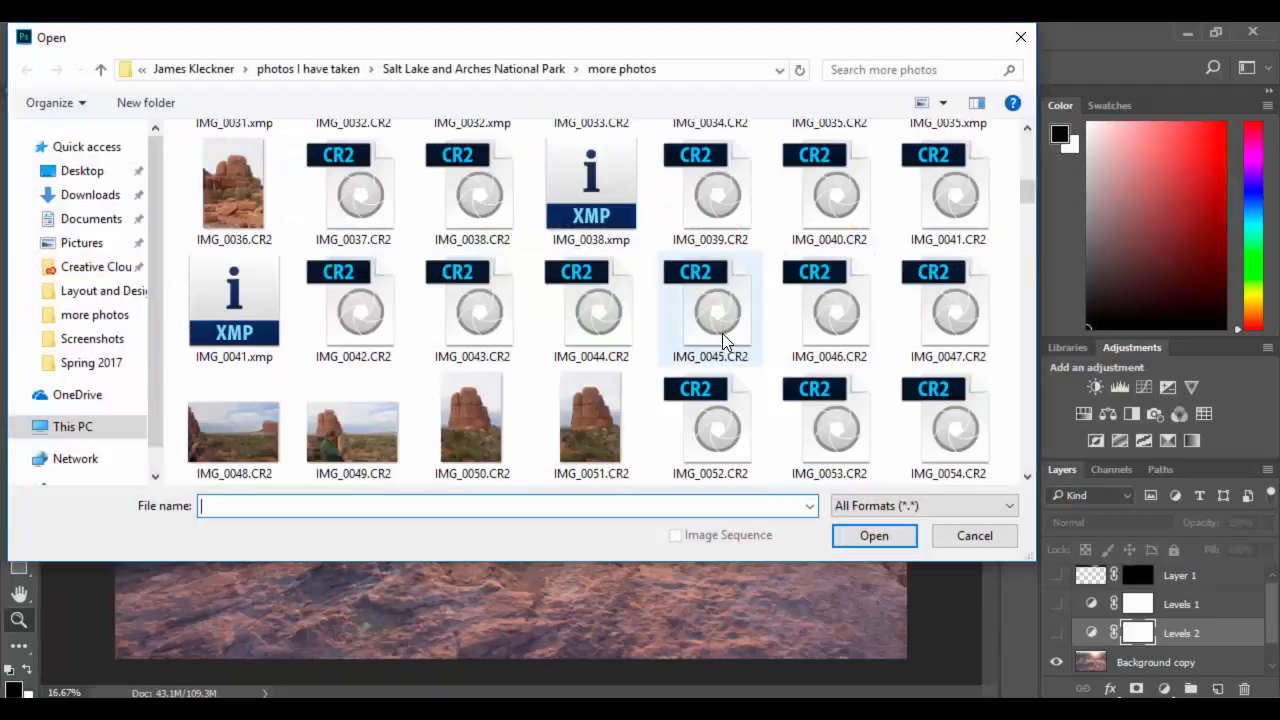
scroll(580, 430, down, 8)
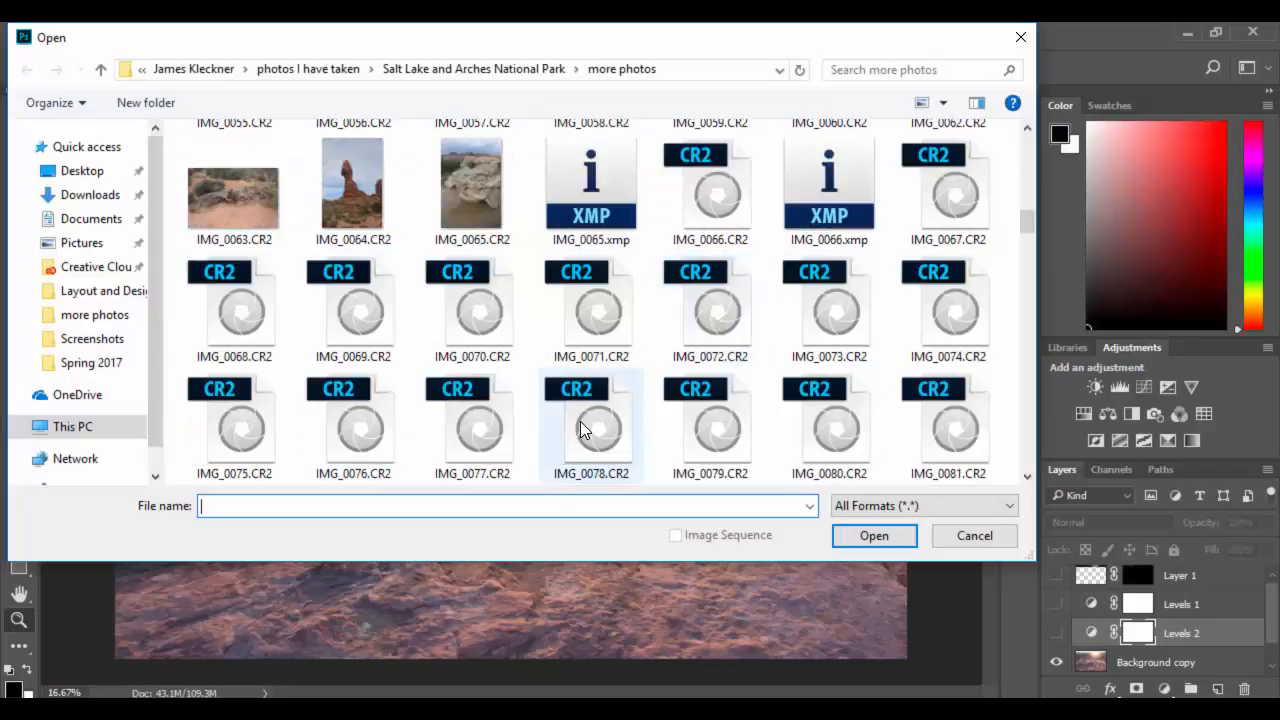
scroll(580, 428, down, 15)
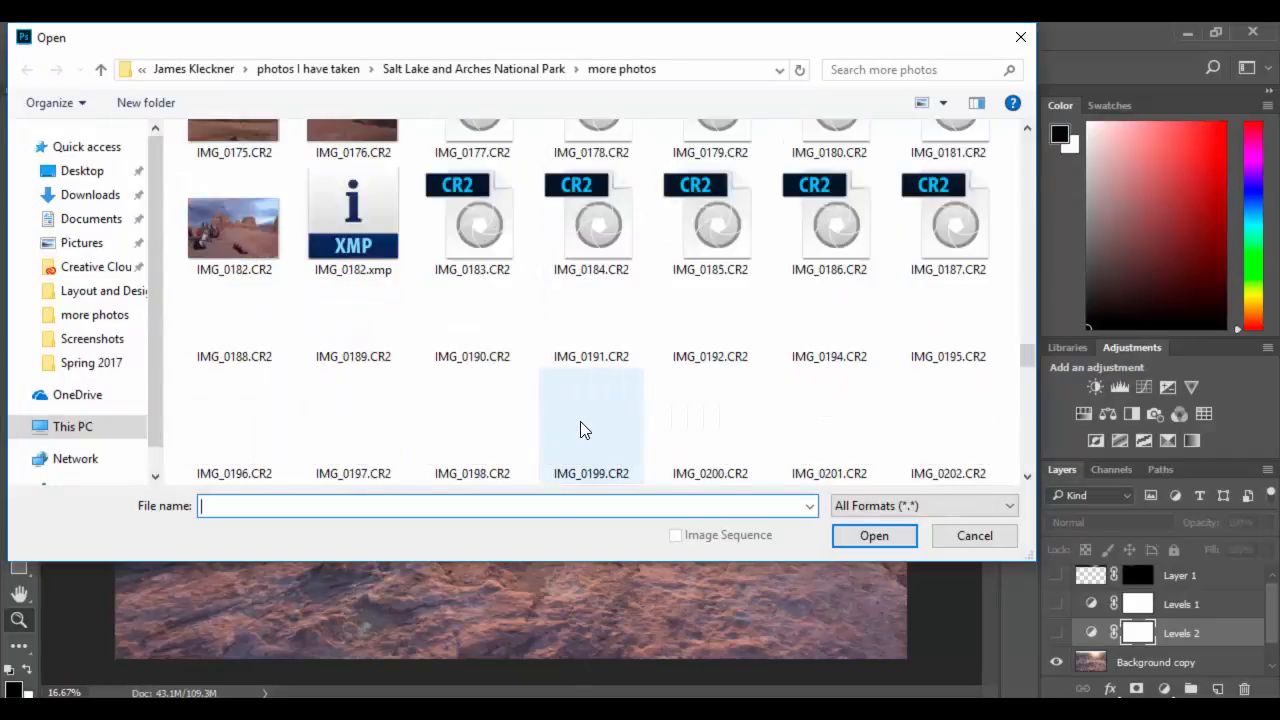
scroll(580, 421, down, 6)
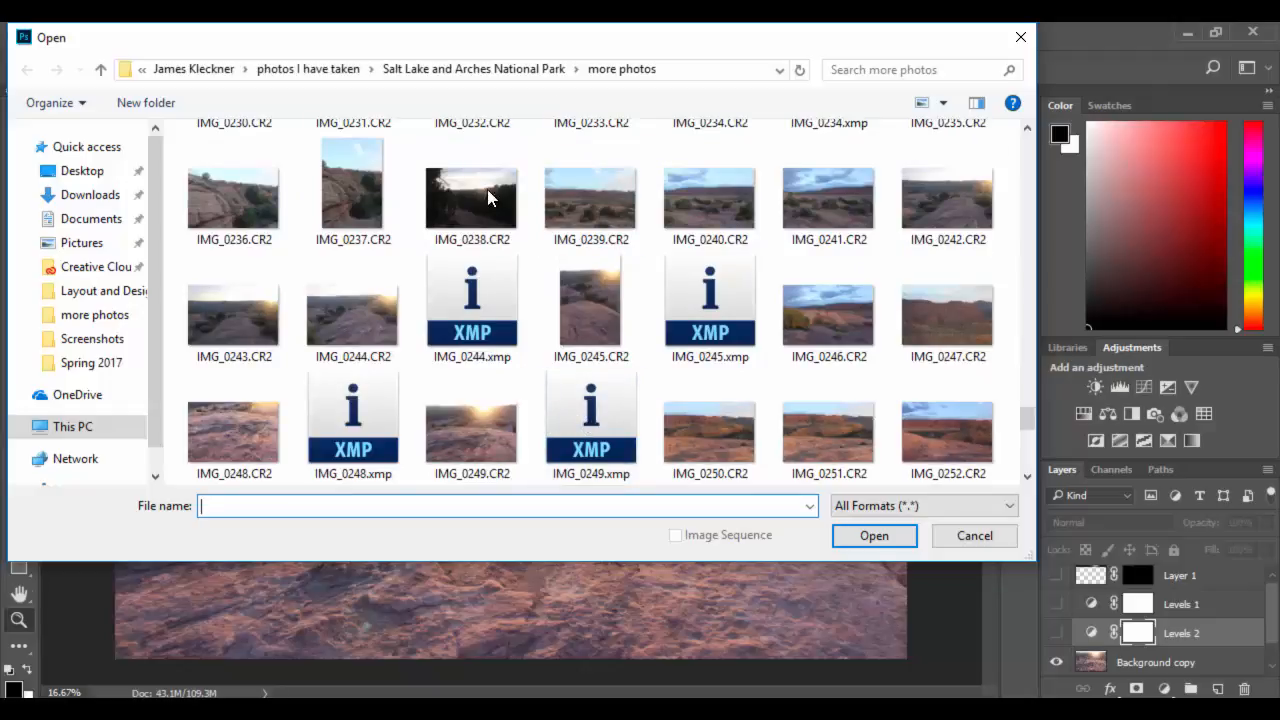
drag(528, 37, 562, 131)
click(522, 527)
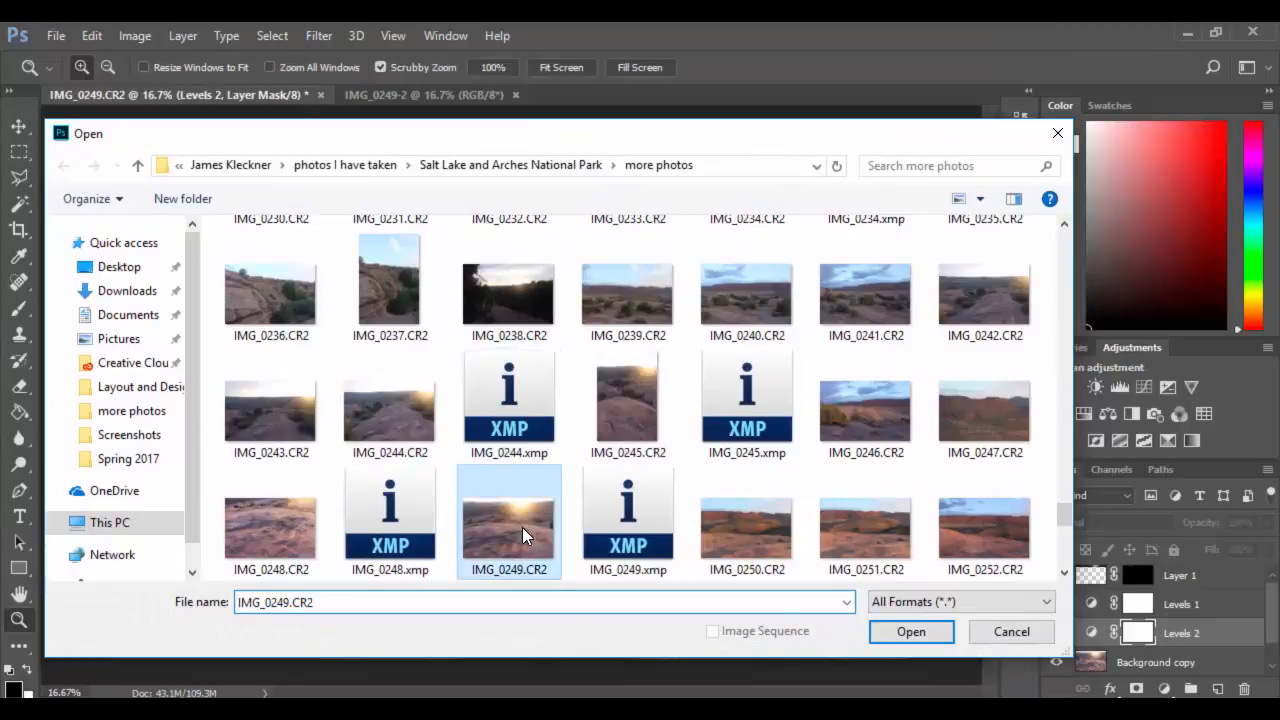
click(935, 633)
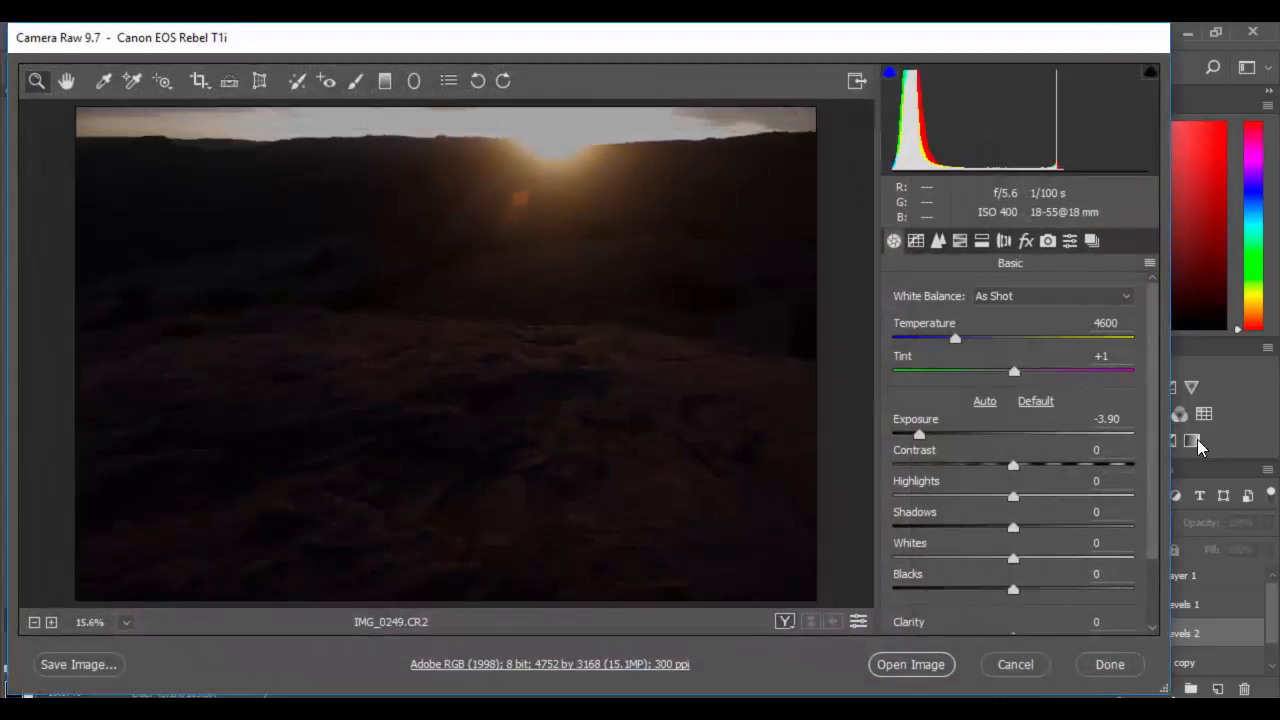
Try an Exposure of 0 on the raw photo and undo the change
click(1118, 418)
text(0)
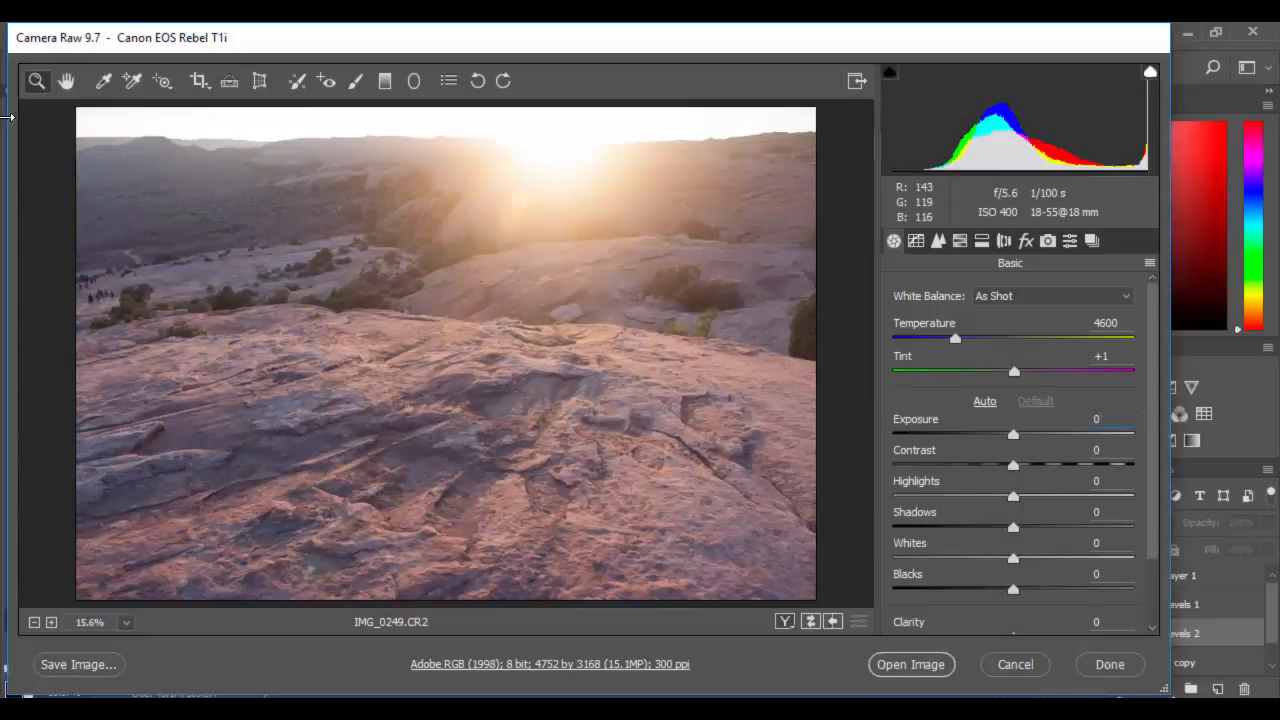
drag(495, 46, 522, 81)
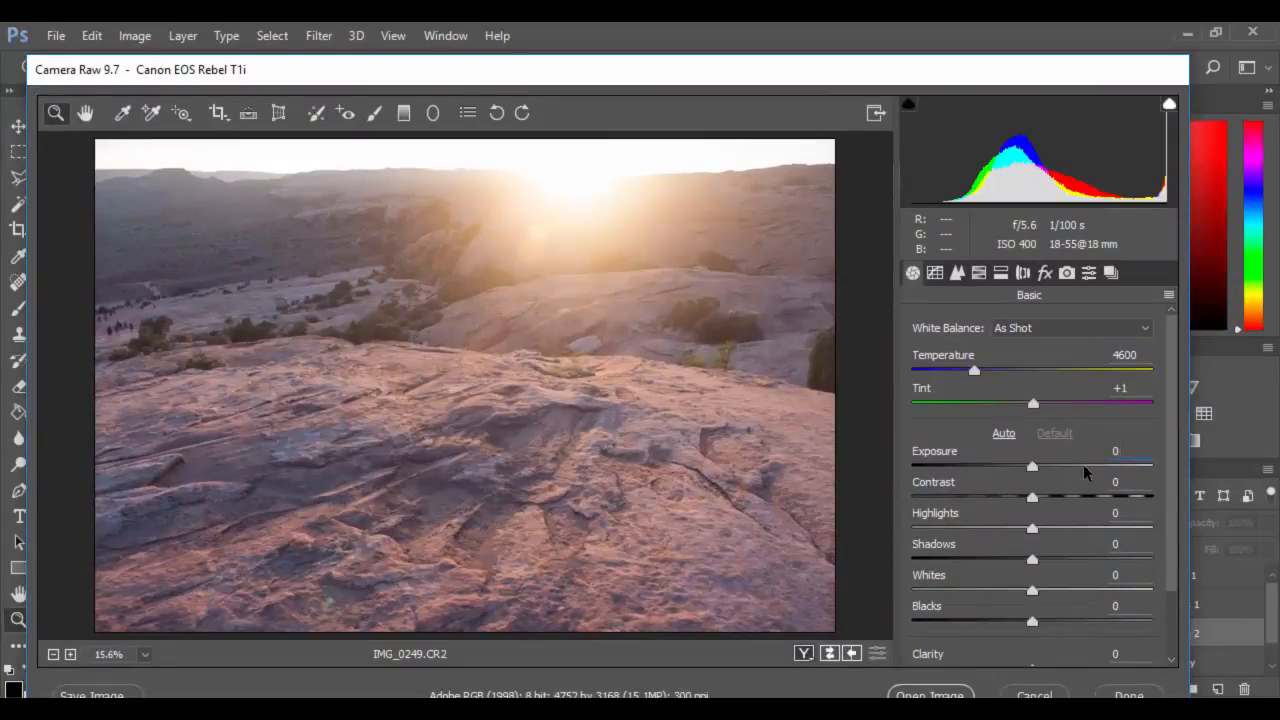
key(ctrl+z)
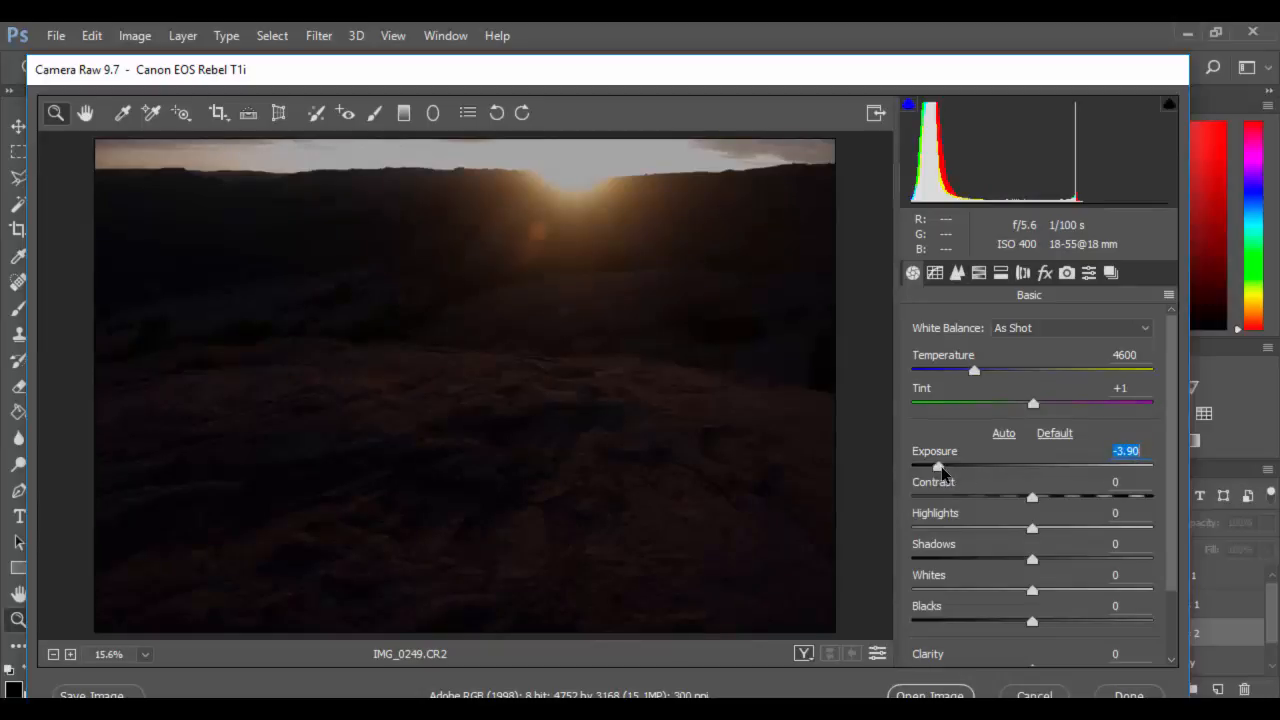
mouse_move(938, 466)
mouse_down()
mouse_move(1012, 484)
mouse_move(953, 477)
mouse_up()
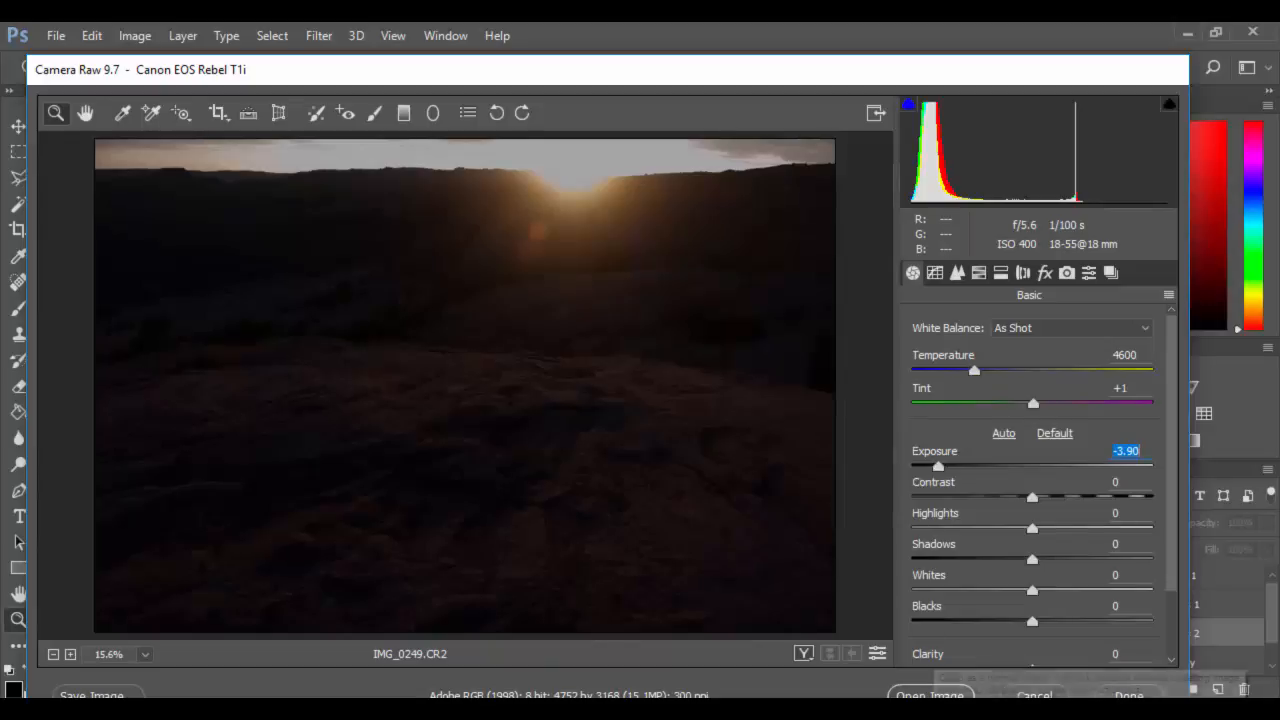
Open the raw photo as an image with Exposure -3.90, and marquee-select a full-width strip covering the sky and horizon
key(Return)
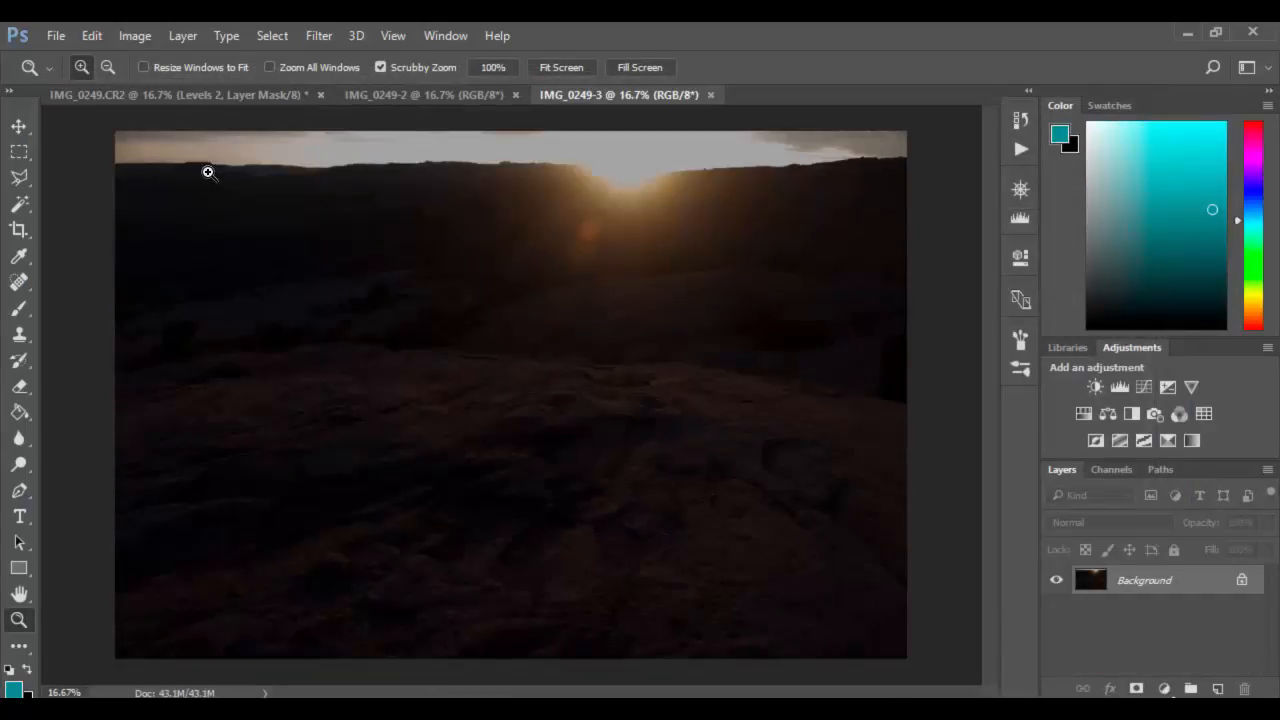
click(19, 151)
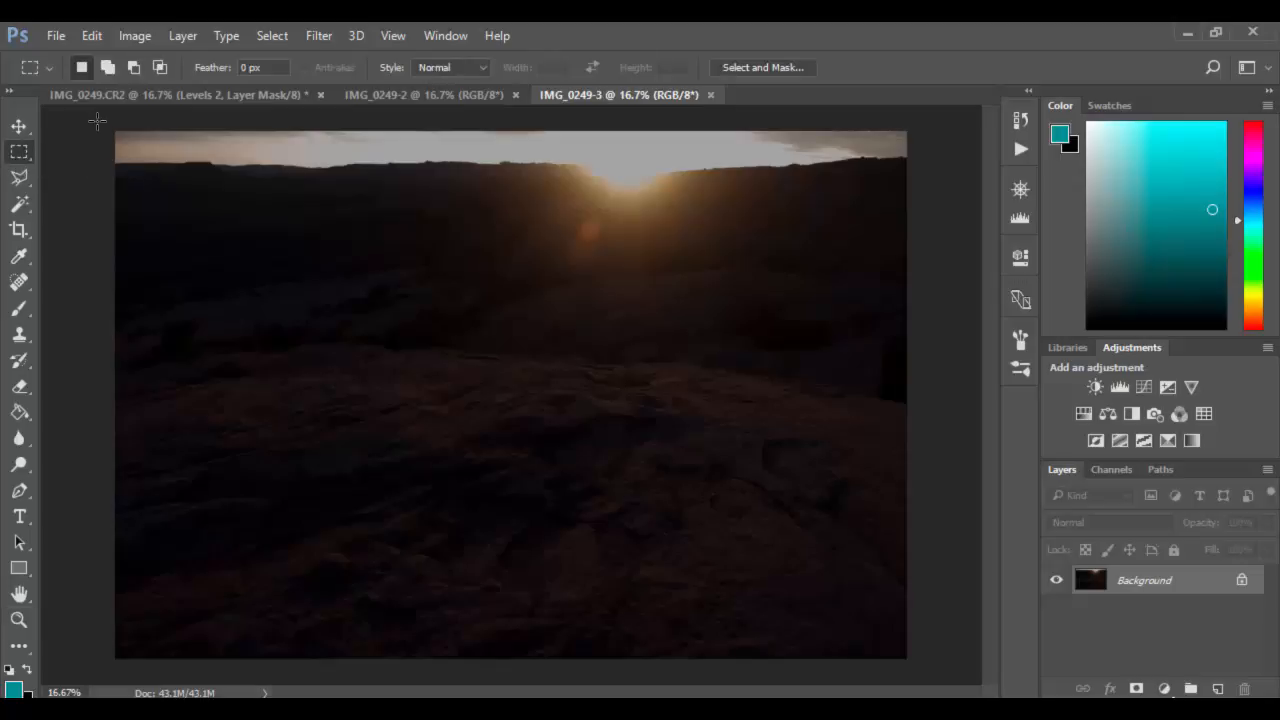
drag(103, 120, 921, 213)
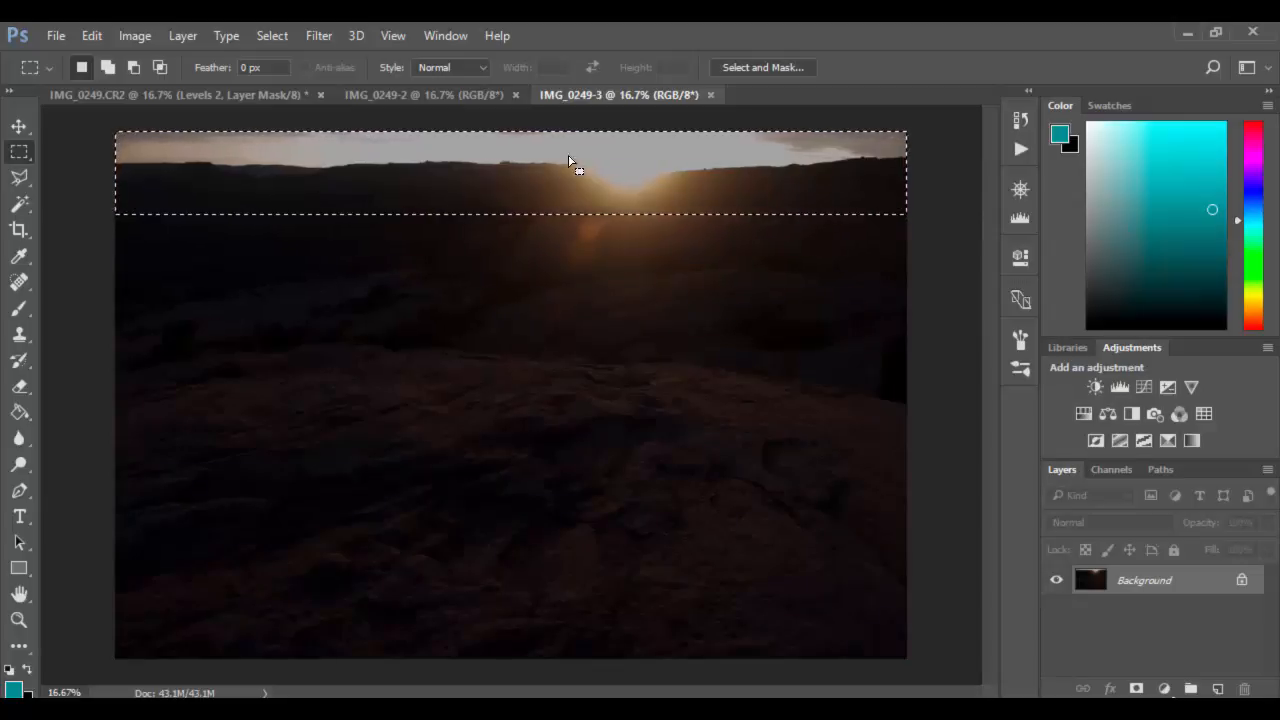
Copy the selected sky strip and paste it as a new layer above Layer 1 in the IMG_0249.CR2 document
click(196, 100)
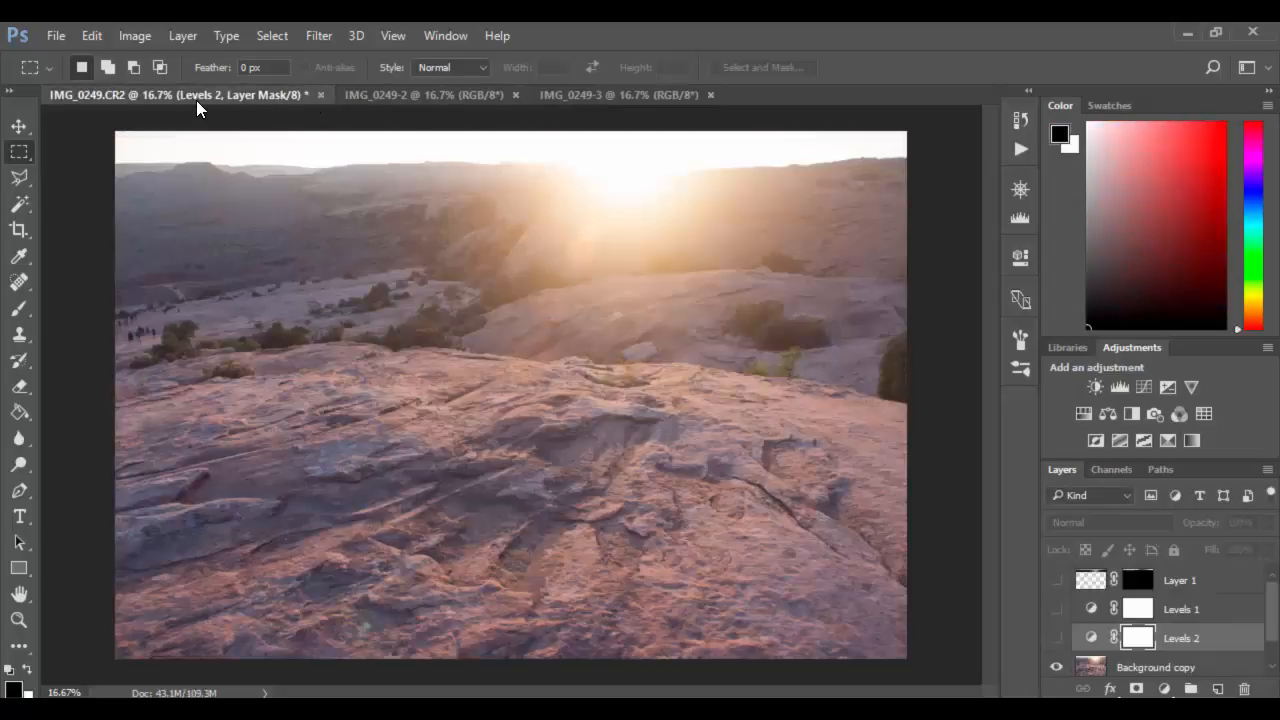
click(1208, 588)
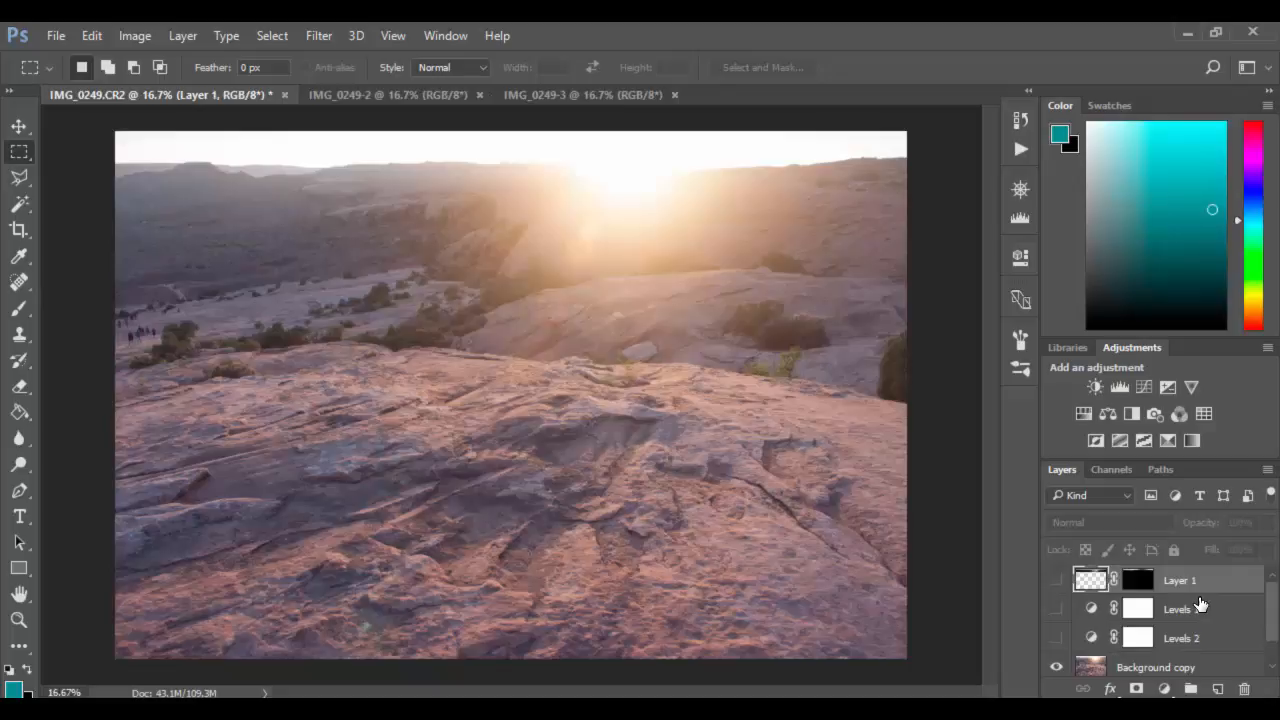
key(ctrl+v)
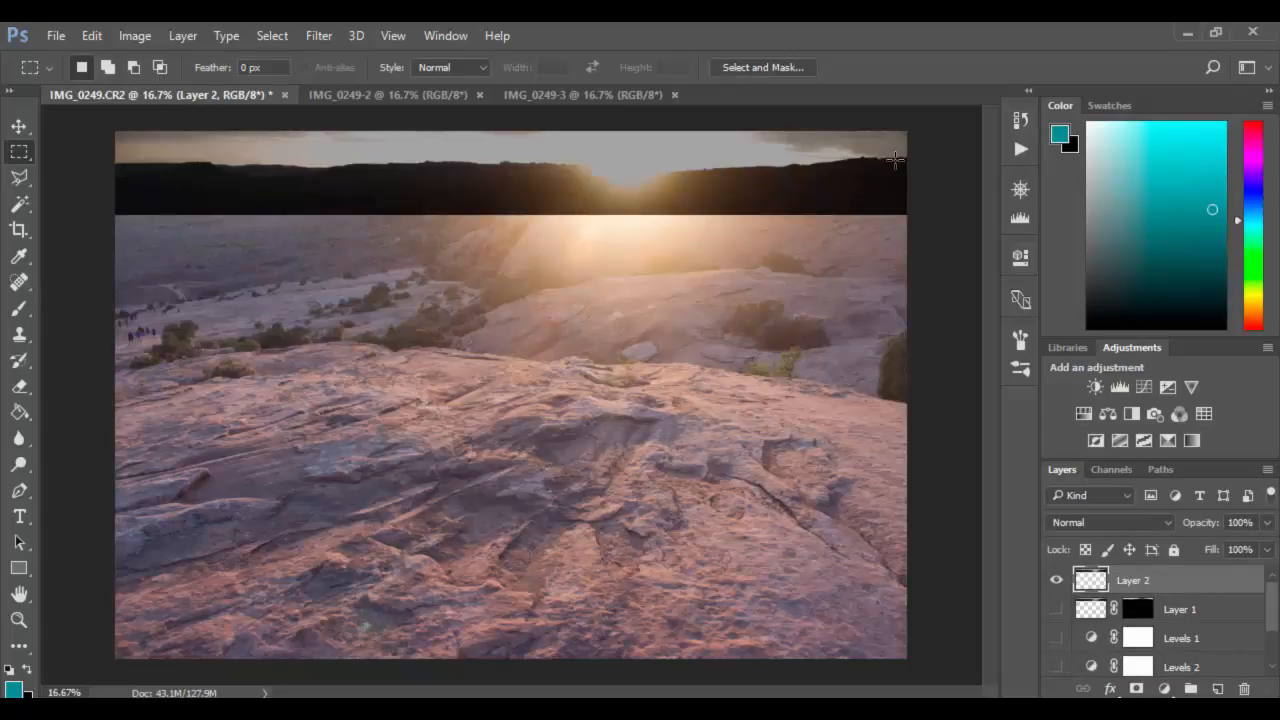
Hide the pasted sky layer and select the Background layer
click(1058, 583)
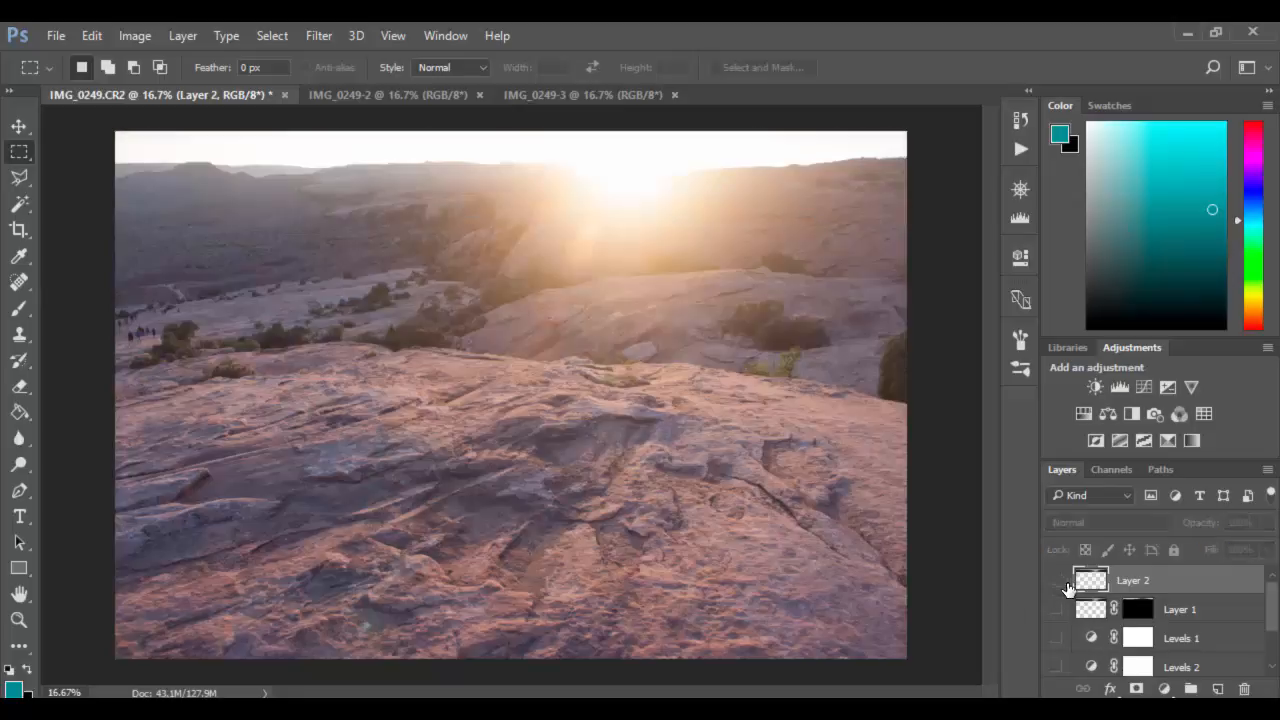
scroll(1152, 639, down, 2)
click(1162, 640)
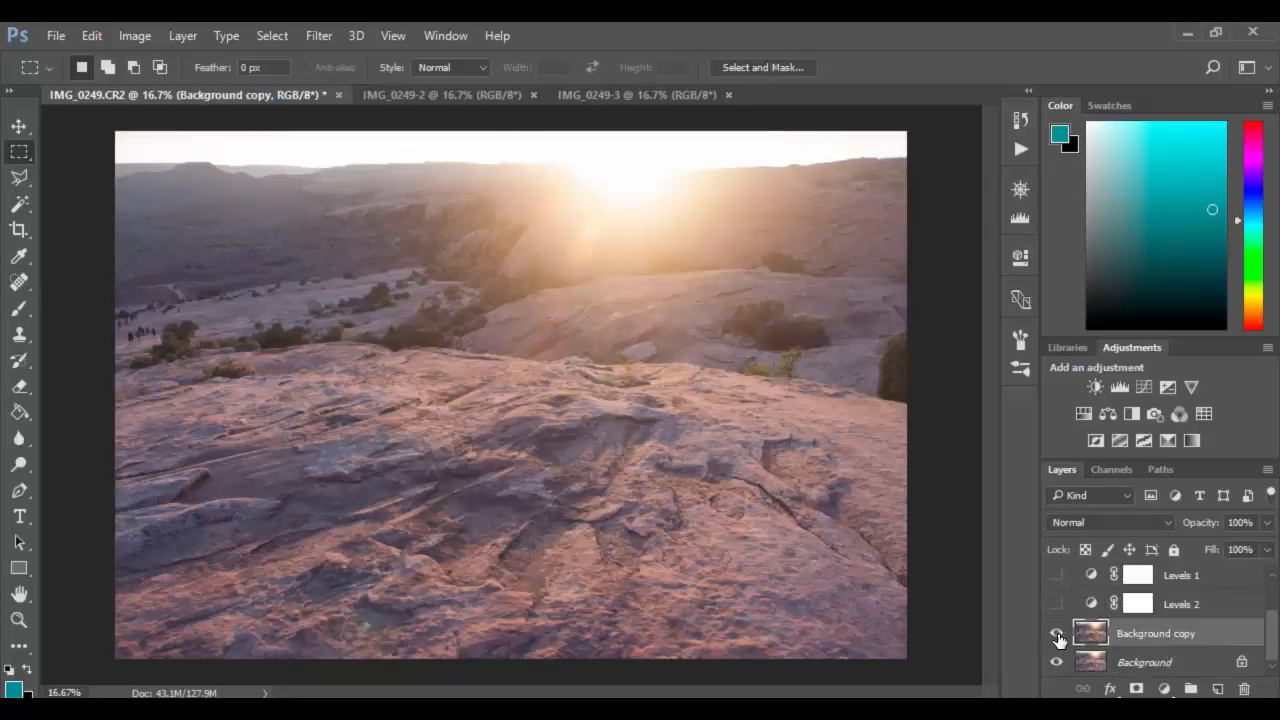
click(1140, 662)
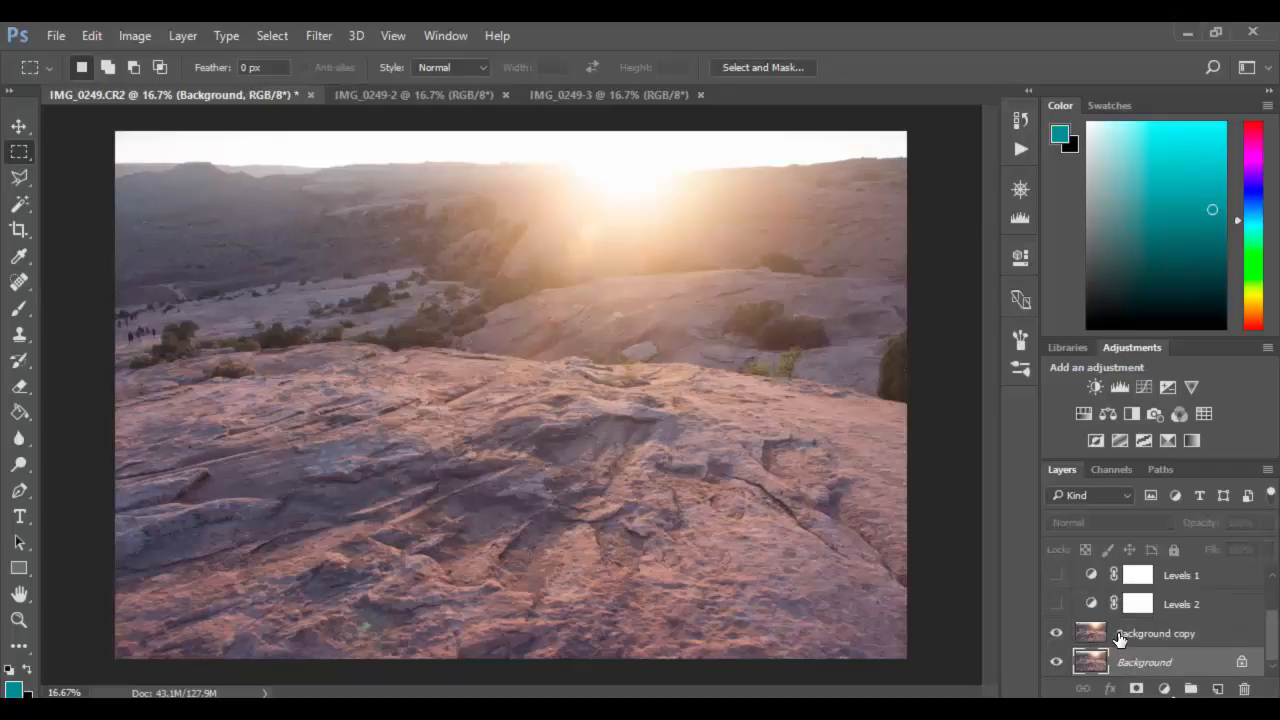
Hide the Background copy layer and select the overexposed sky on the Background layer using the Magic Wand with a tolerance of 32
click(1056, 633)
key(w)
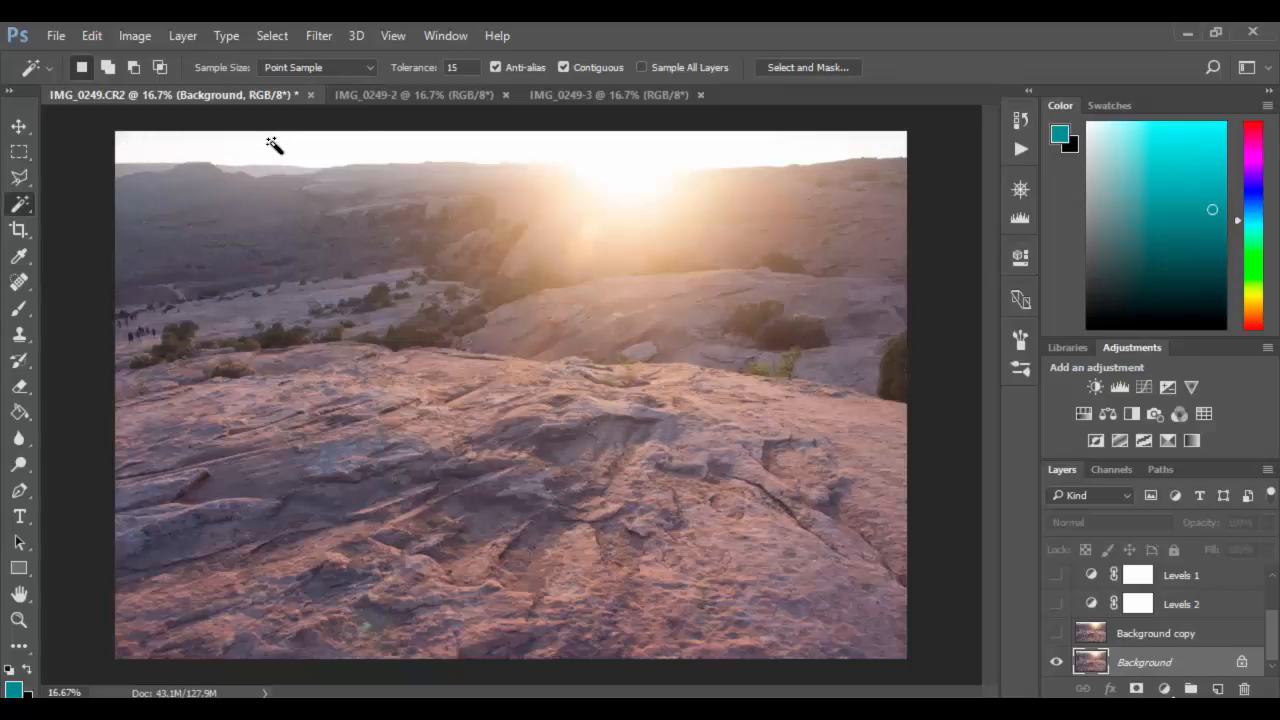
click(460, 67)
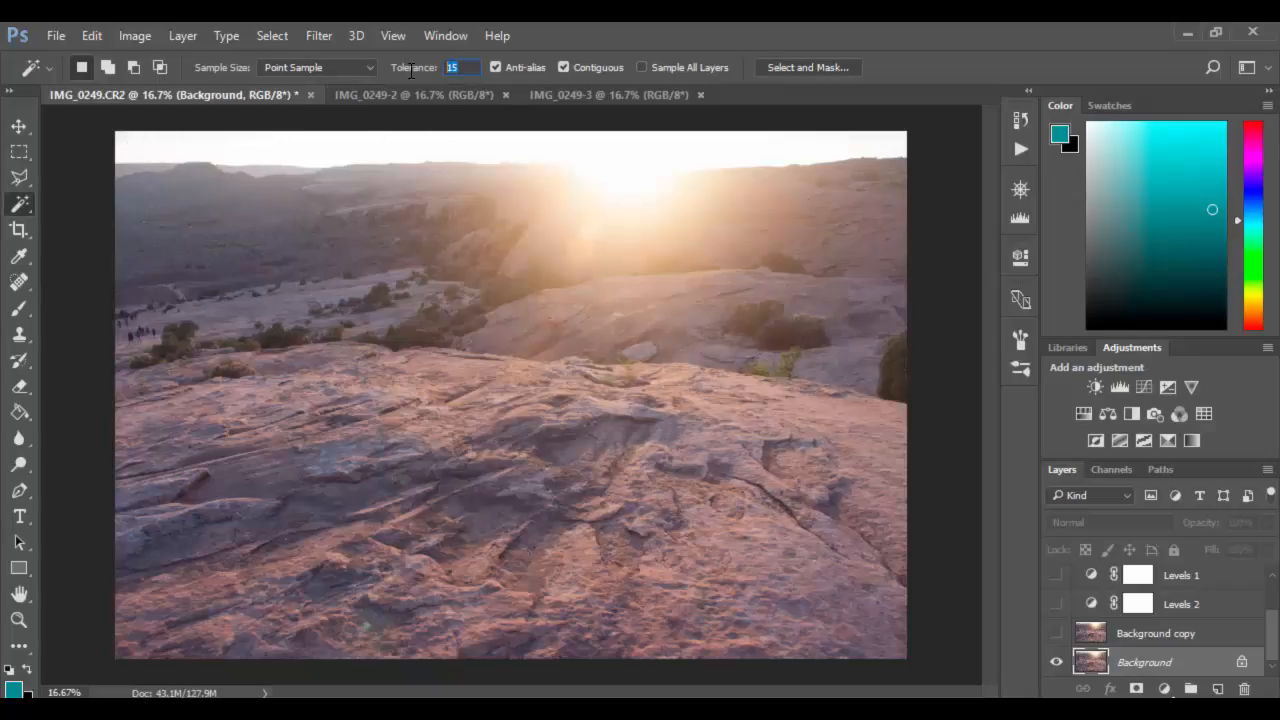
click(403, 145)
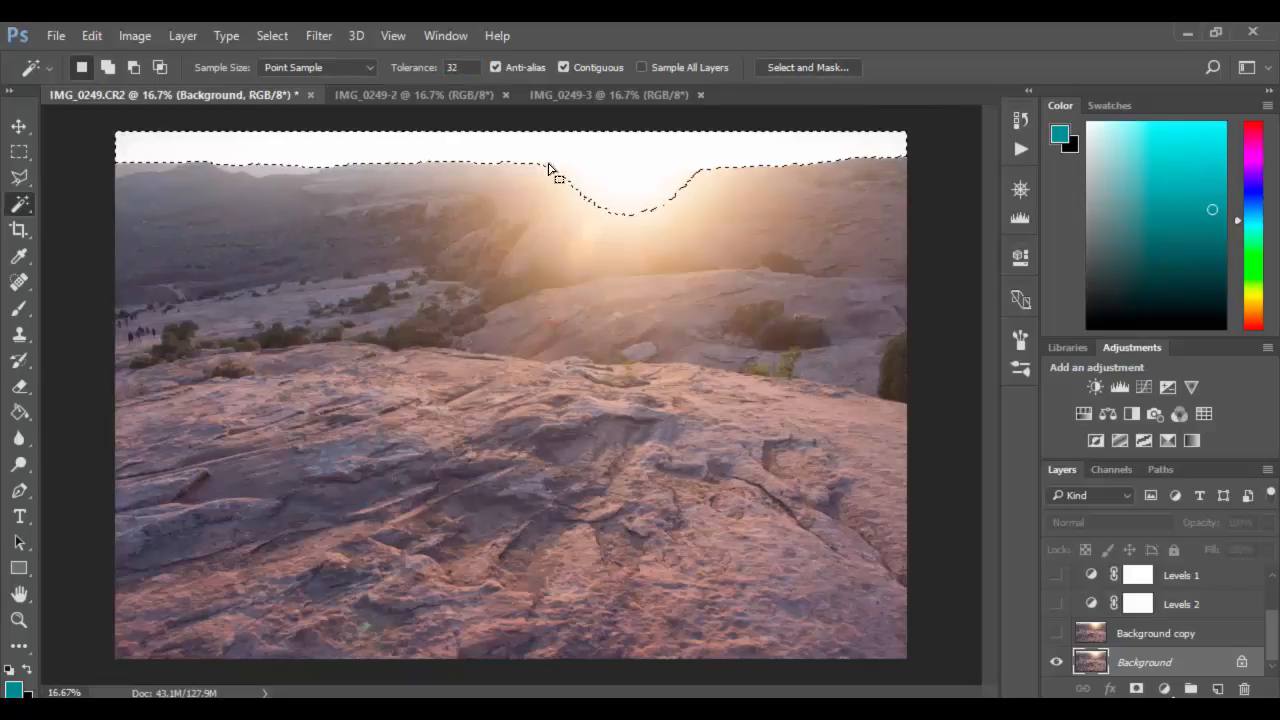
key(shift)
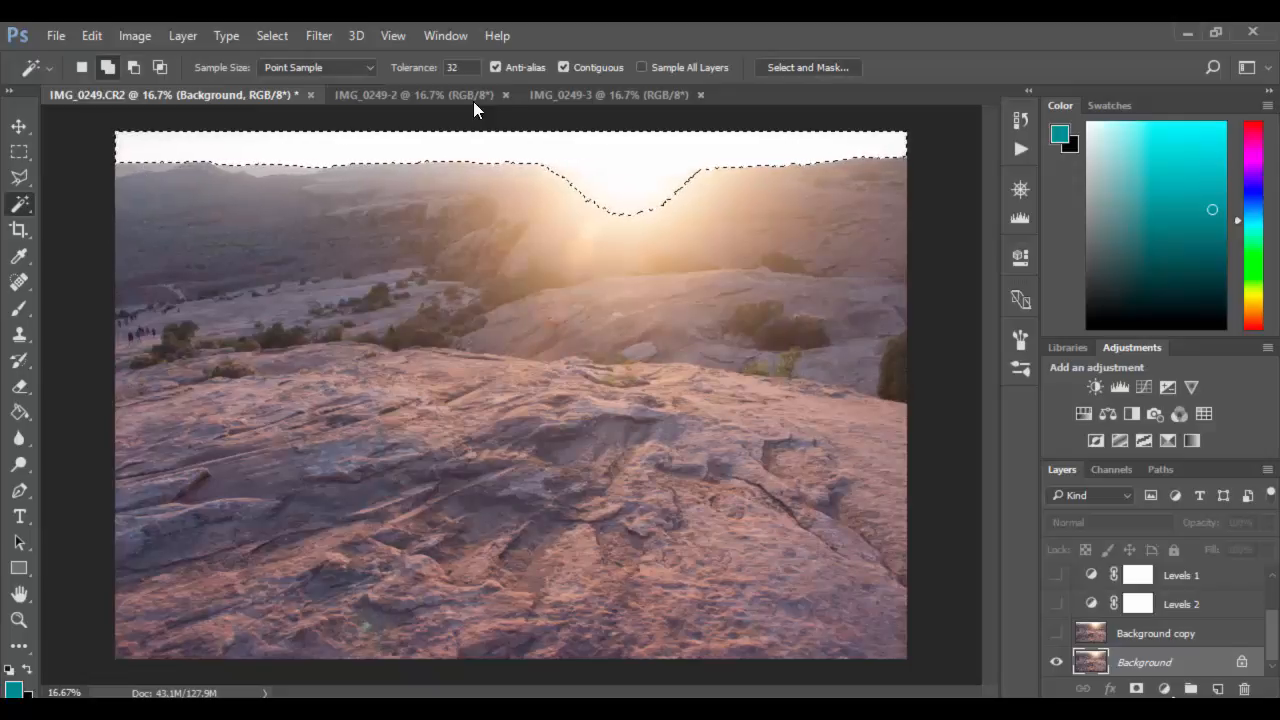
click(455, 67)
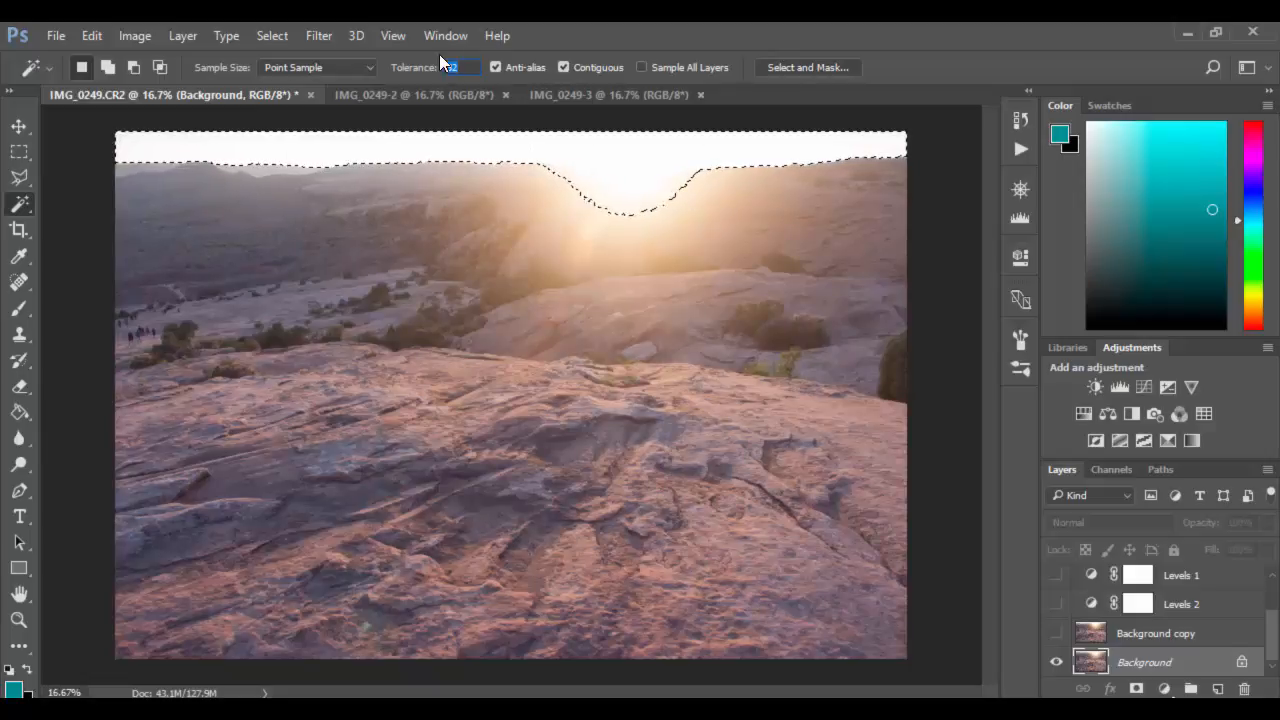
Show Layer 2, the pasted darker sky, and add a layer mask to it from the current sky selection
scroll(1255, 640, up, 2)
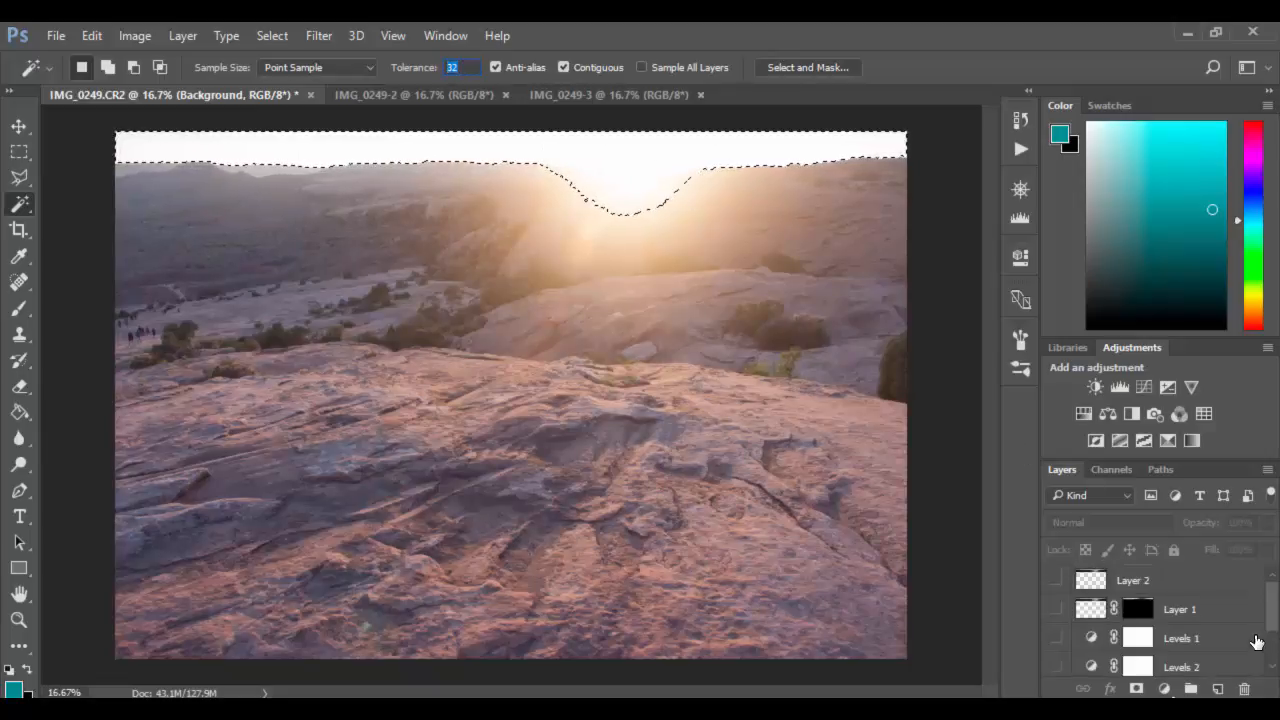
click(1165, 588)
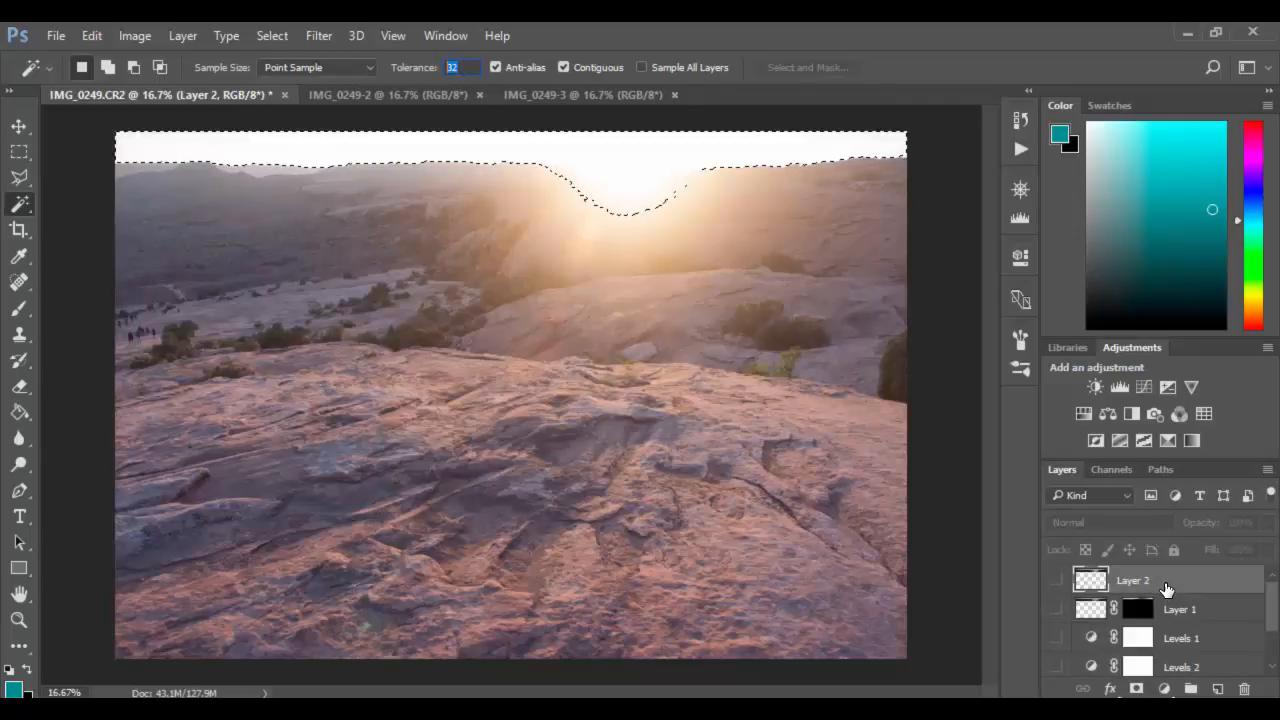
click(1057, 582)
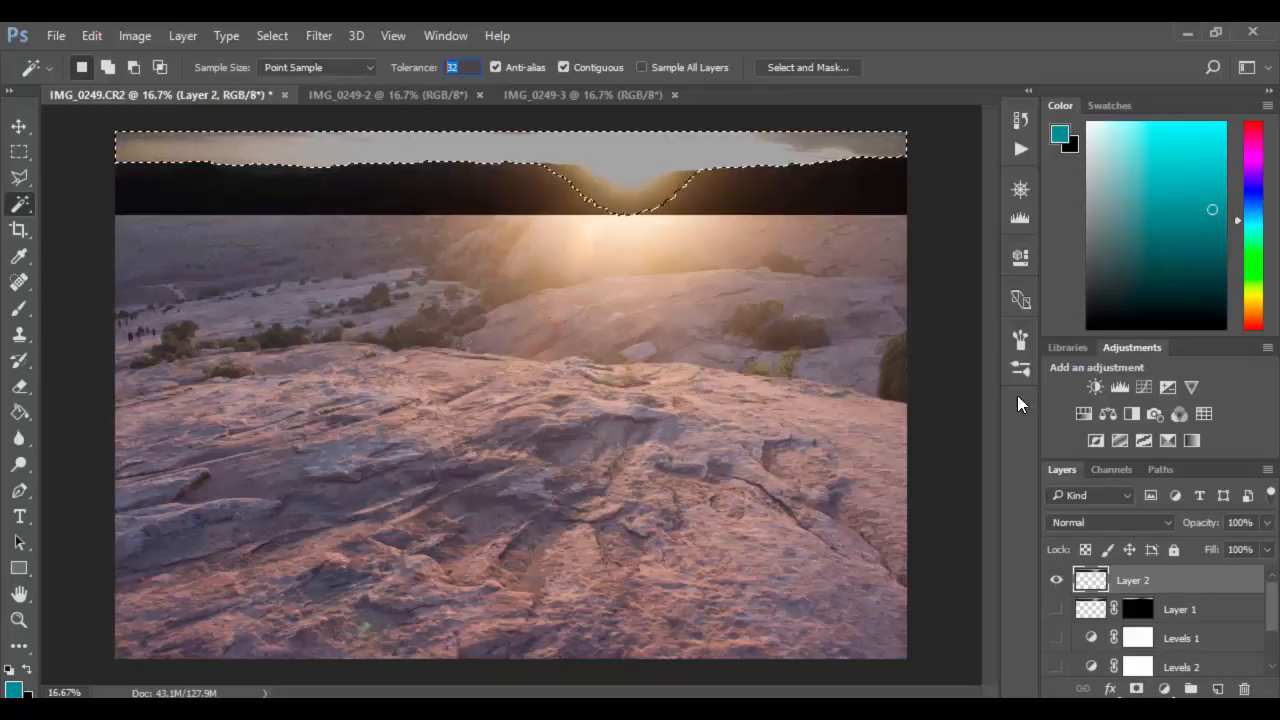
click(1135, 689)
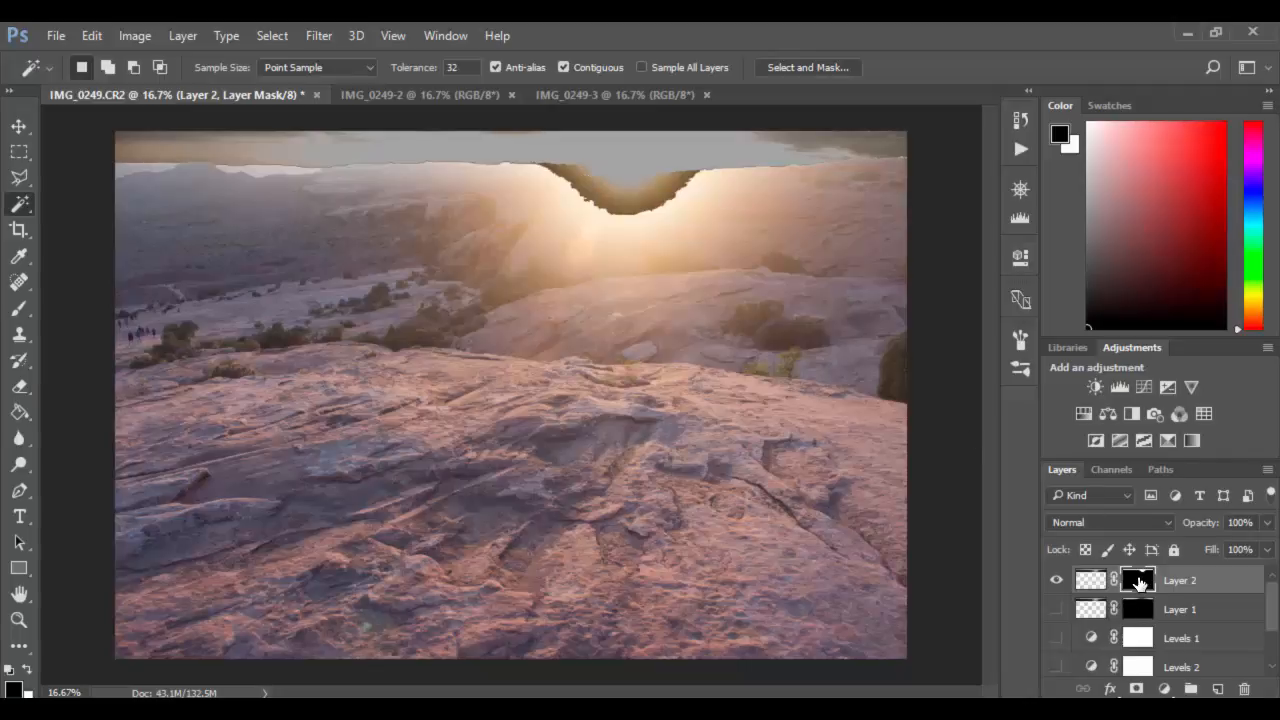
Apply a slight feather to the Layer 2 mask
double_click(1137, 580)
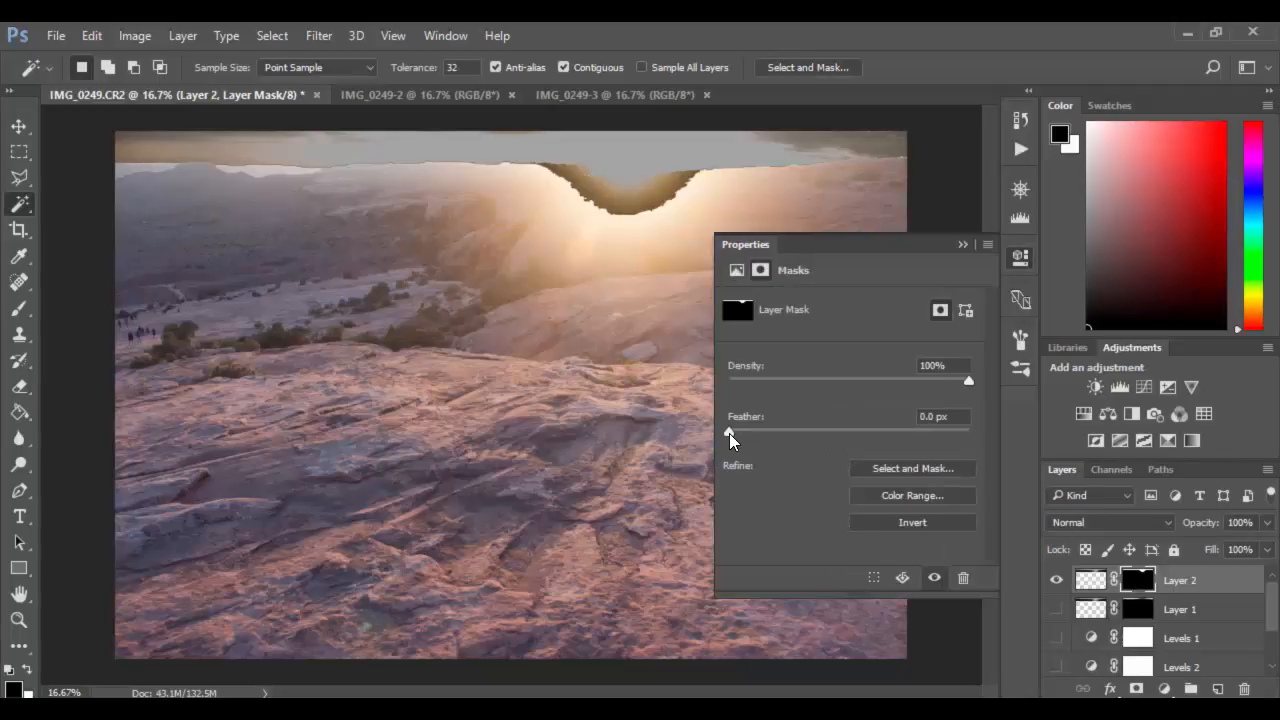
drag(730, 433, 745, 433)
click(962, 245)
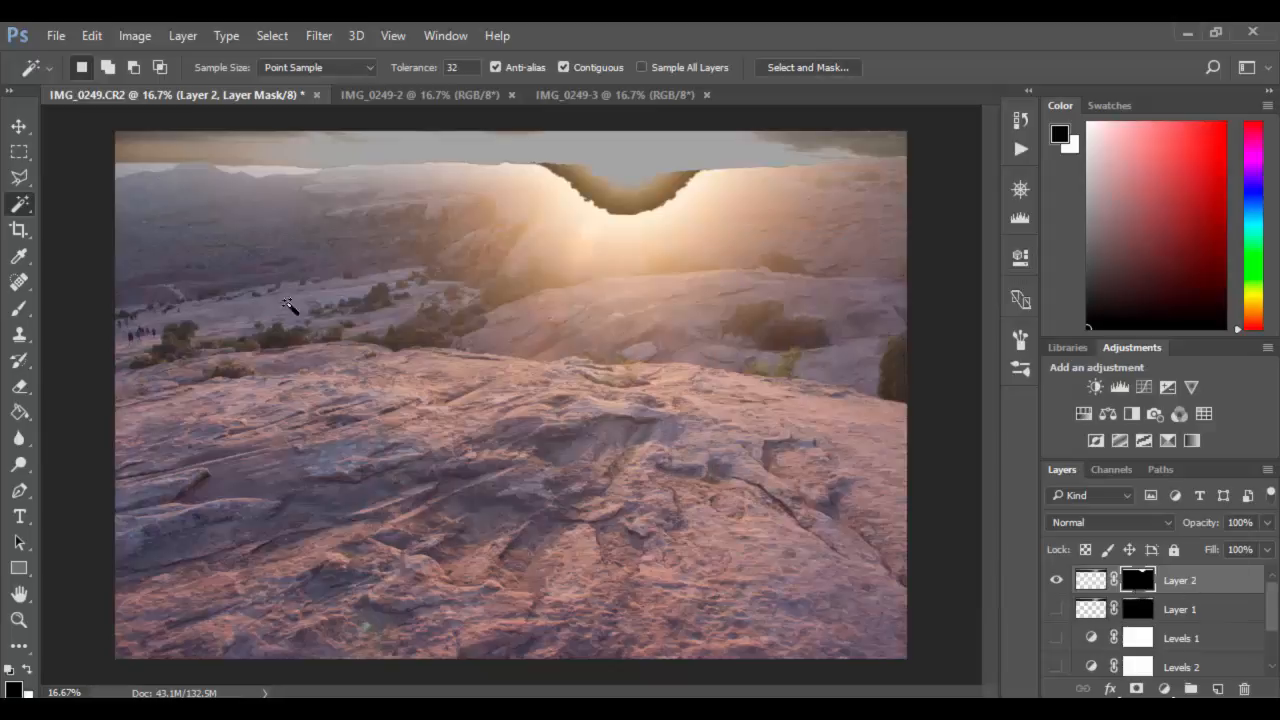
Paint black on the Layer 2 mask along the horizon and around the sun with a soft 600 px brush at 50% opacity
key(b)
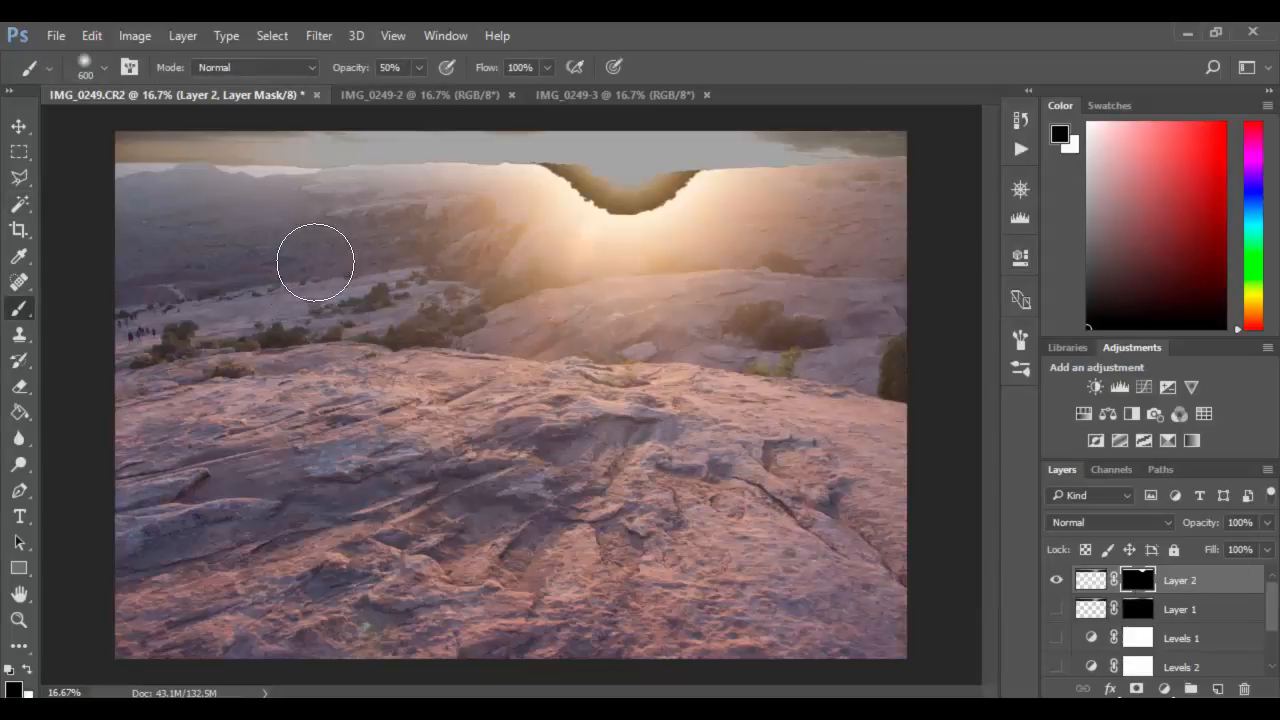
right_click(315, 241)
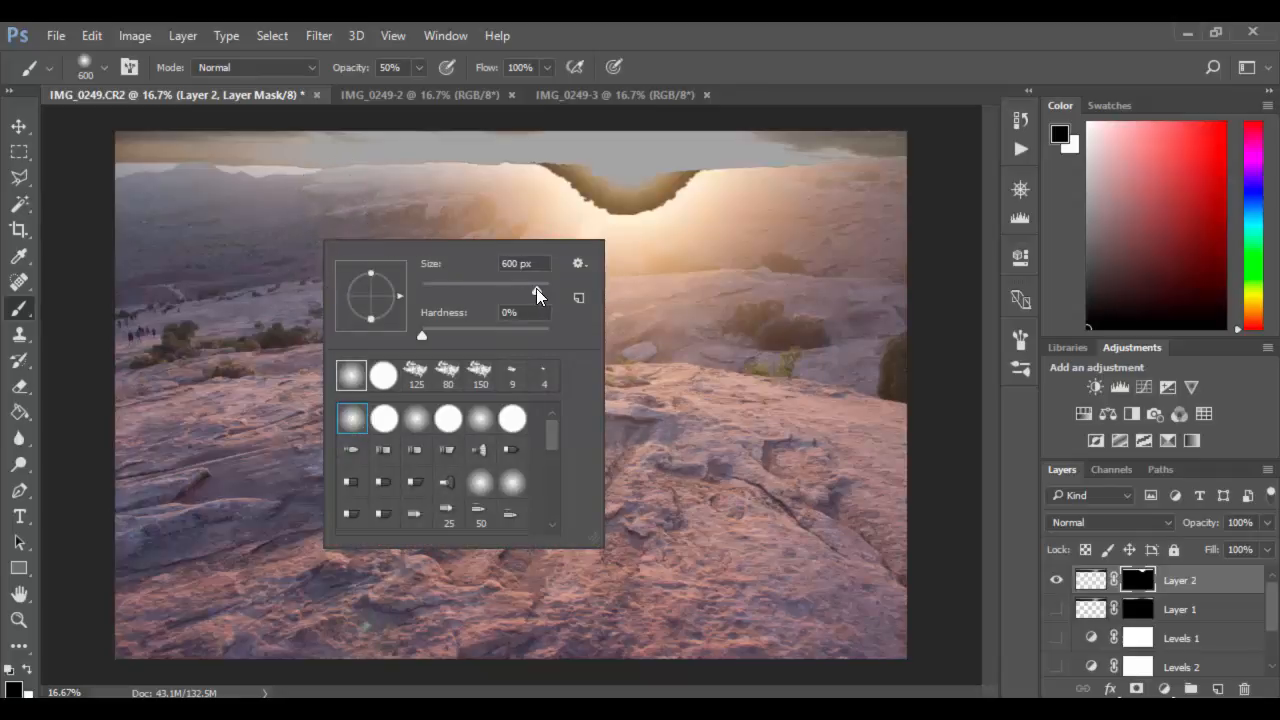
click(404, 68)
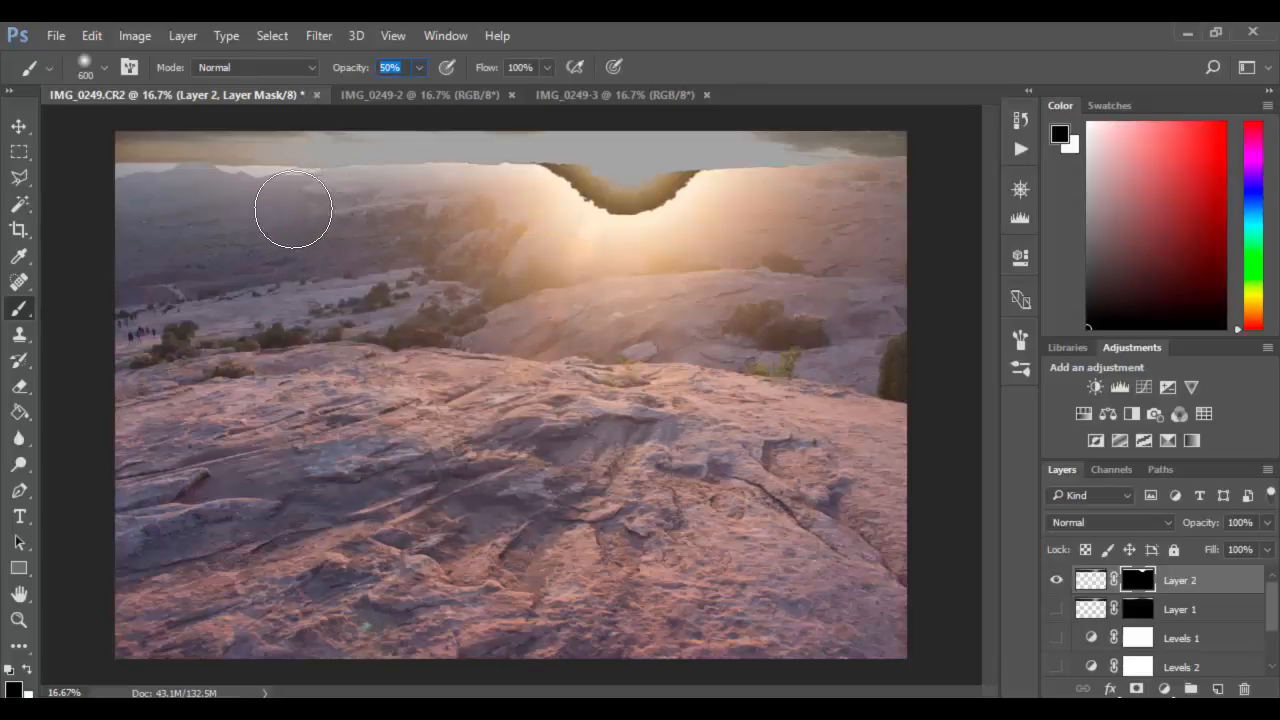
drag(273, 205, 147, 212)
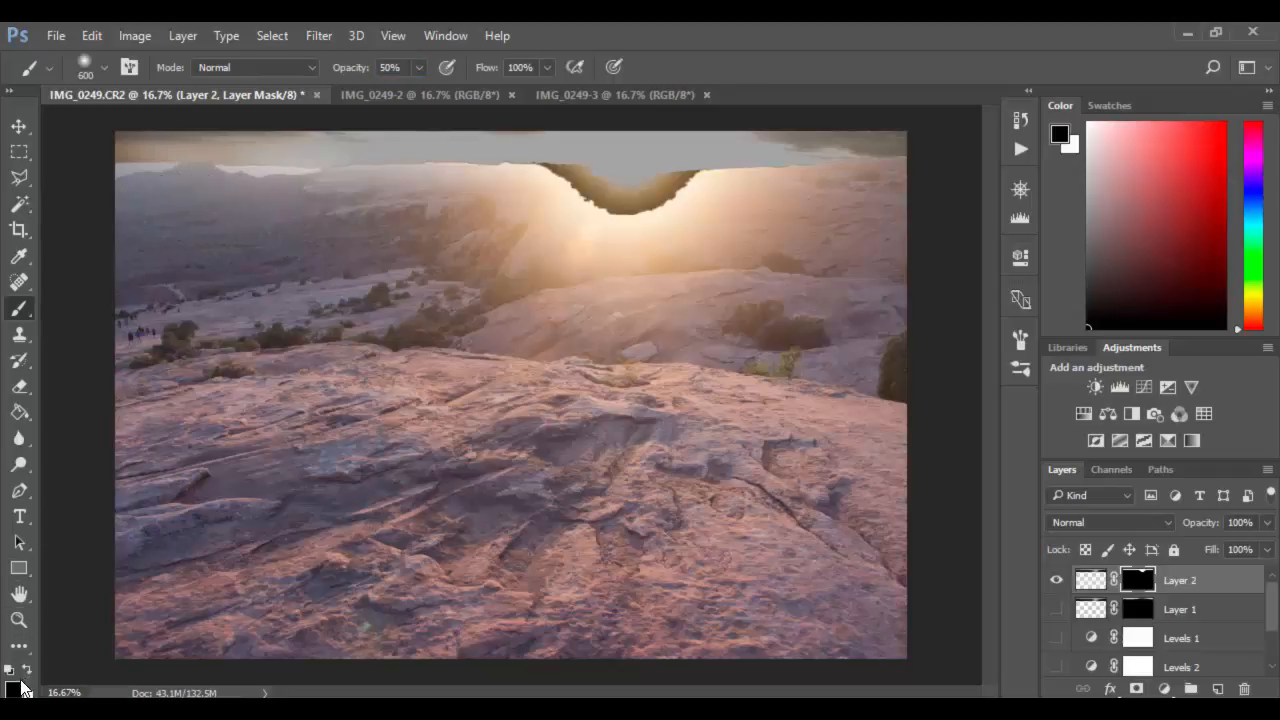
mouse_move(224, 215)
mouse_down()
mouse_move(505, 196)
mouse_move(625, 228)
mouse_move(561, 203)
mouse_move(634, 224)
mouse_move(714, 209)
mouse_move(561, 189)
mouse_move(682, 190)
mouse_move(642, 183)
mouse_move(609, 209)
mouse_move(685, 204)
mouse_move(605, 184)
mouse_move(597, 215)
mouse_move(697, 189)
mouse_move(527, 181)
mouse_move(874, 206)
mouse_move(165, 206)
mouse_move(520, 195)
mouse_move(848, 161)
mouse_move(560, 149)
mouse_up()
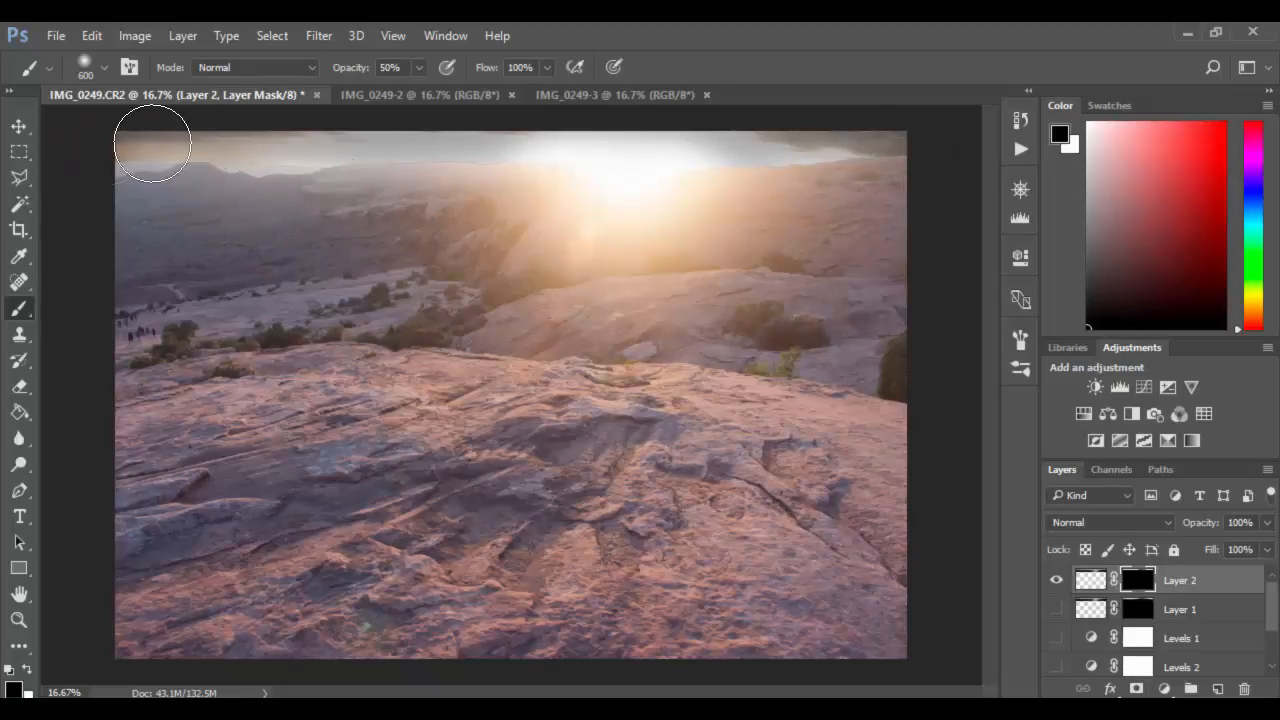
drag(483, 197, 540, 226)
Add a Levels adjustment layer above the Background layer and move it to the top of the layer stack
scroll(1195, 635, down, 2)
click(1158, 642)
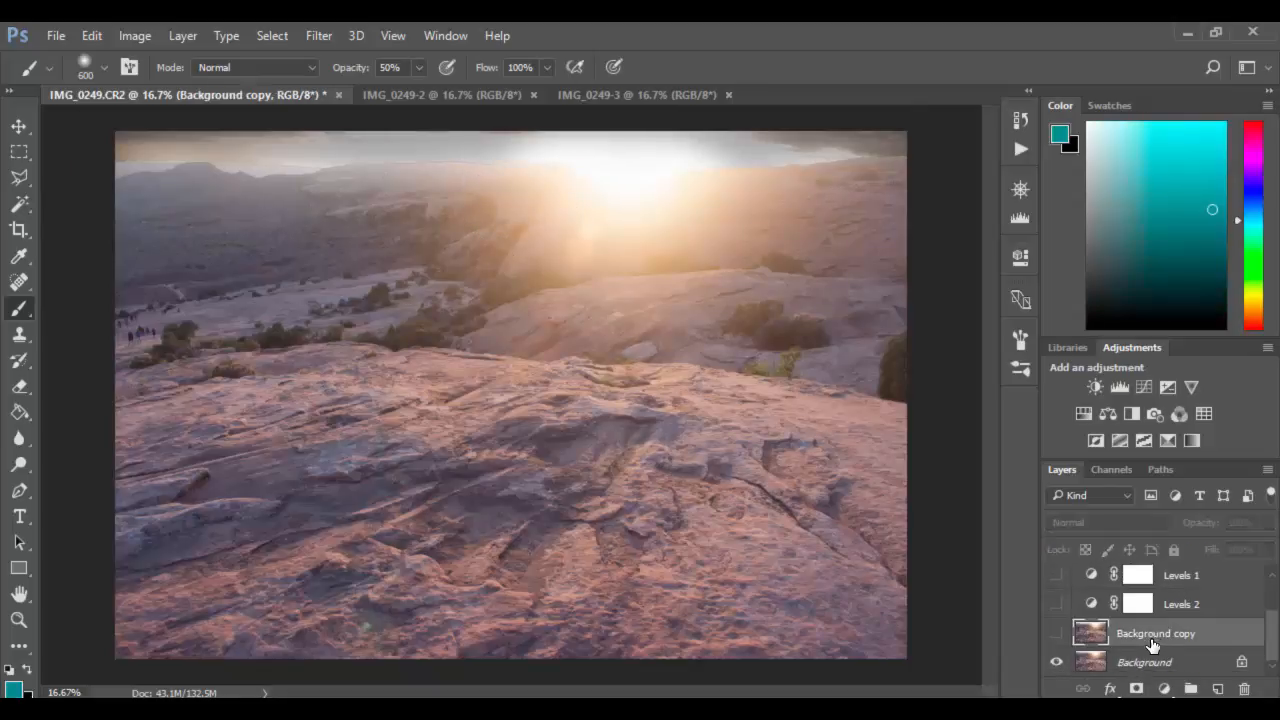
click(1166, 662)
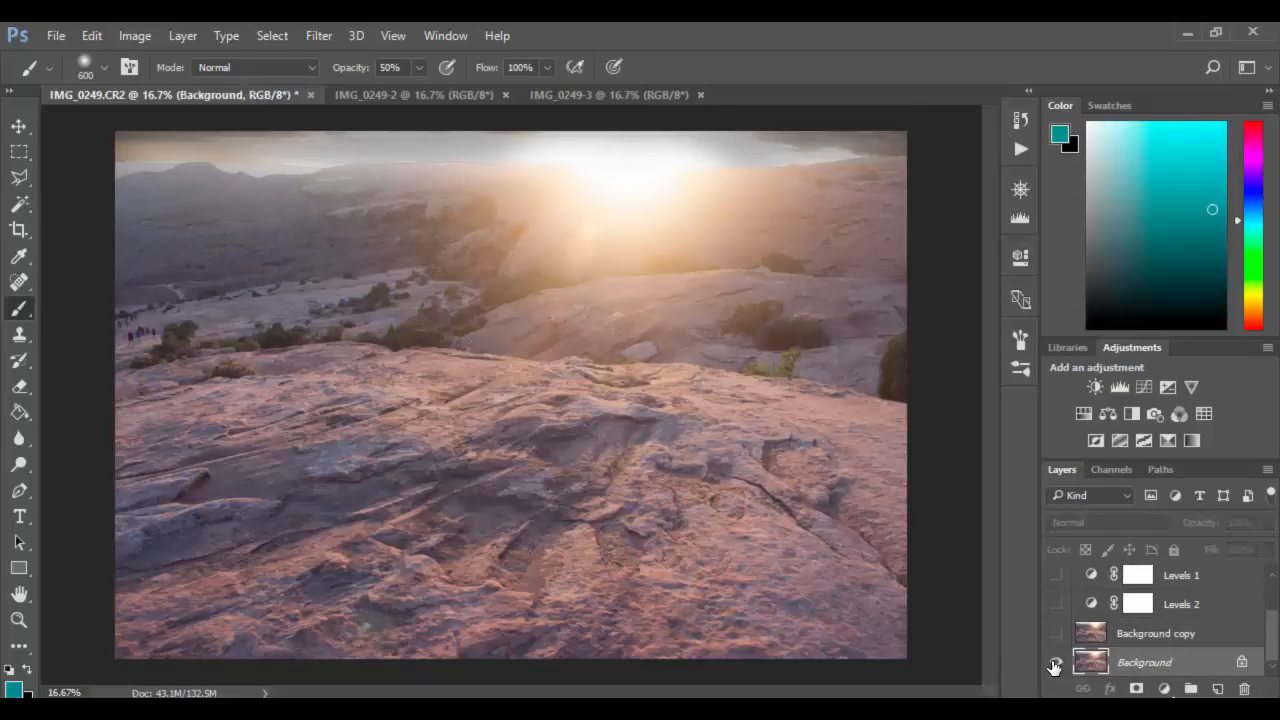
click(1120, 387)
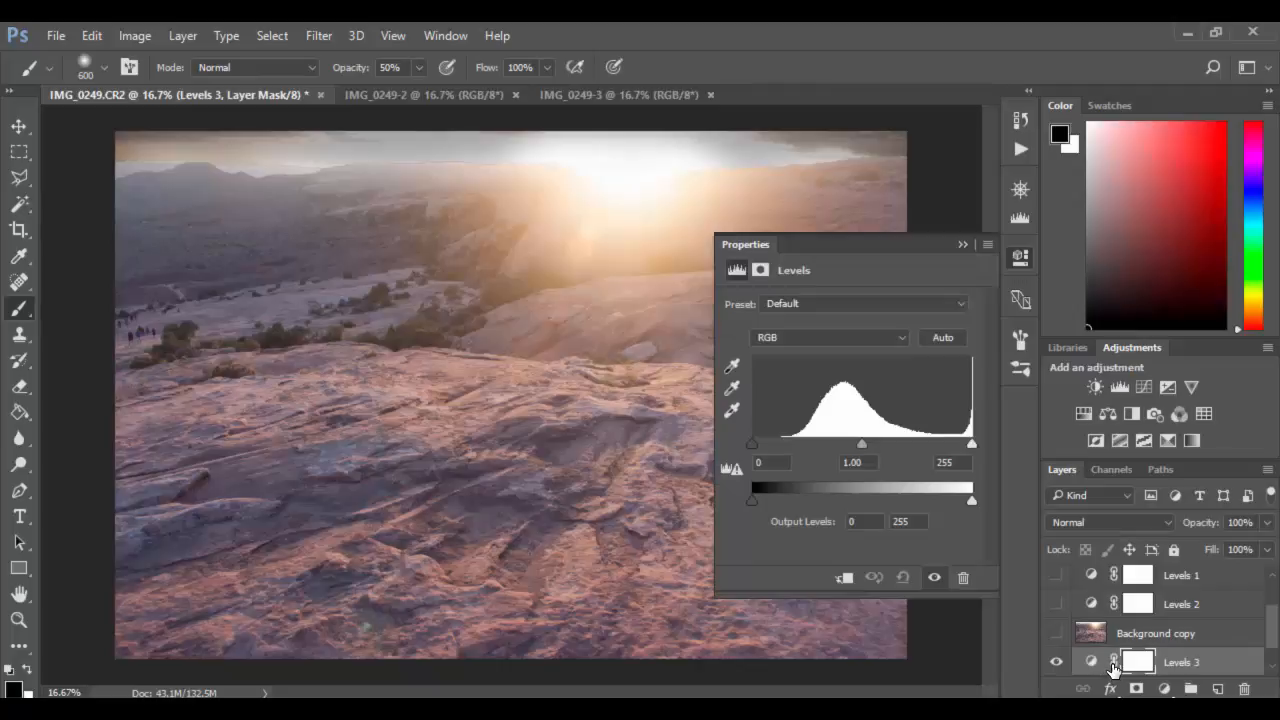
scroll(1200, 664, up, 2)
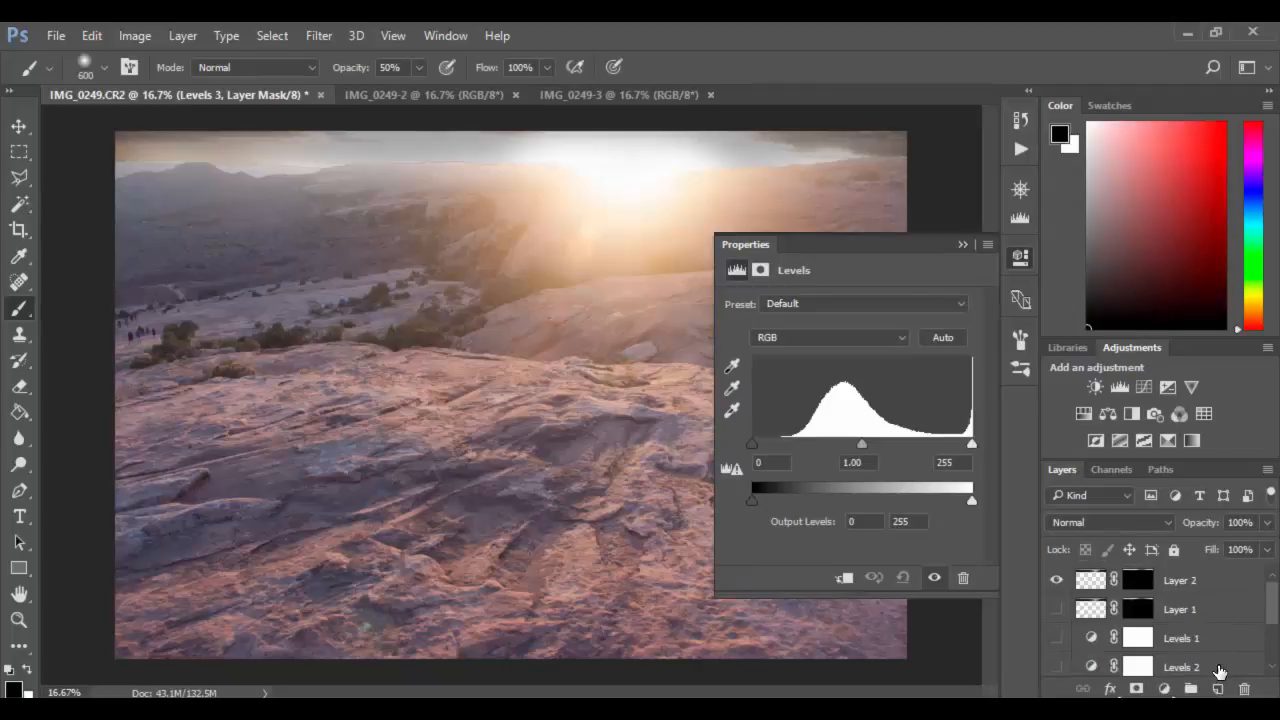
scroll(1215, 665, down, 2)
drag(1199, 640, 1199, 580)
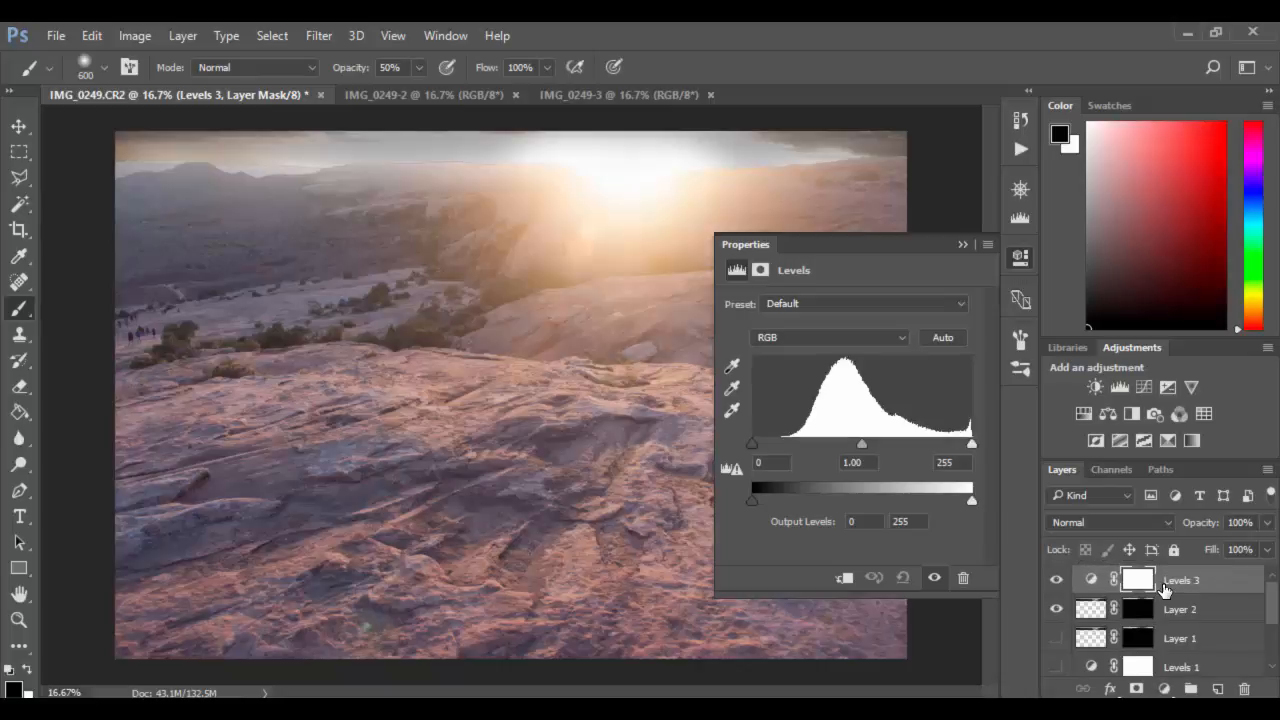
alt+click(941, 338)
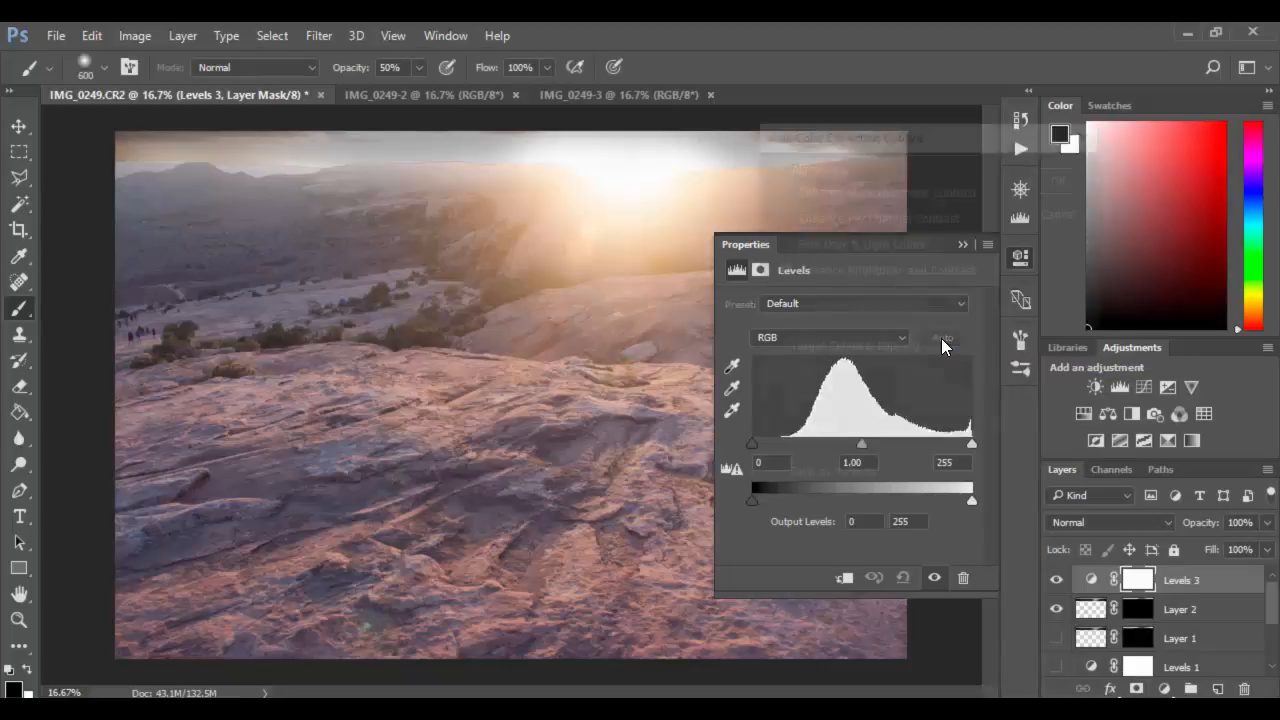
drag(865, 134, 906, 249)
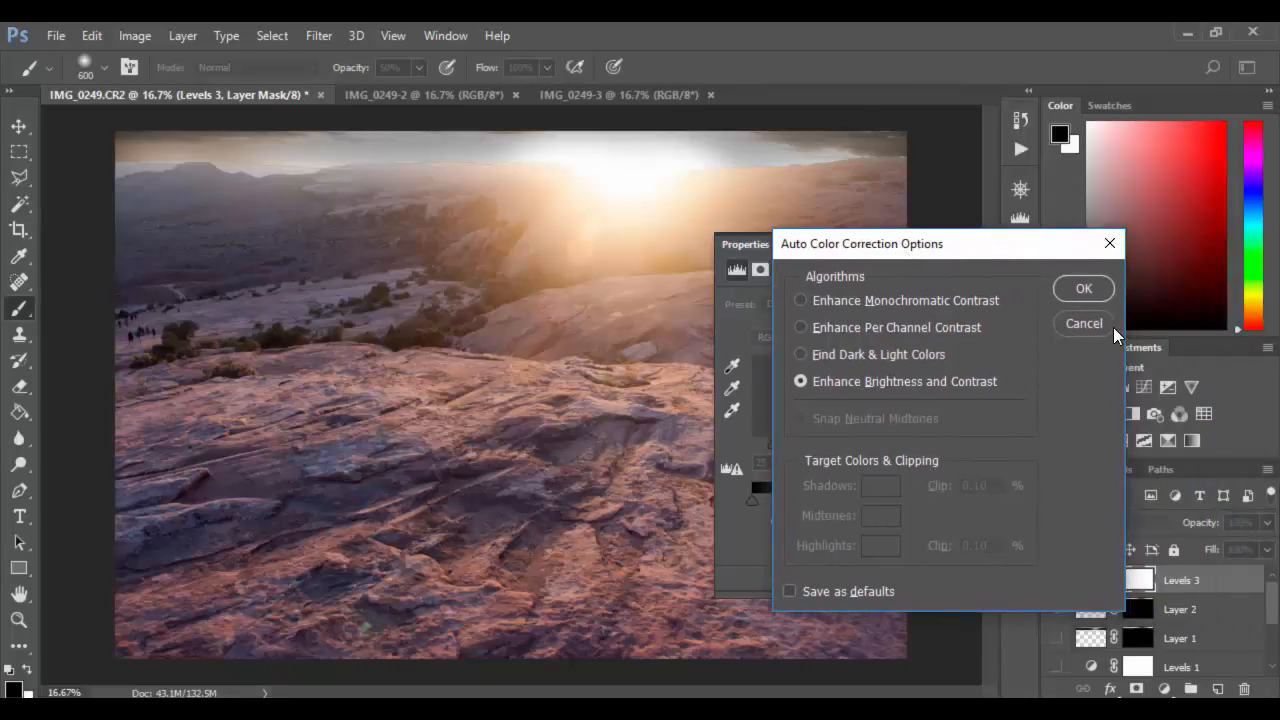
click(1085, 323)
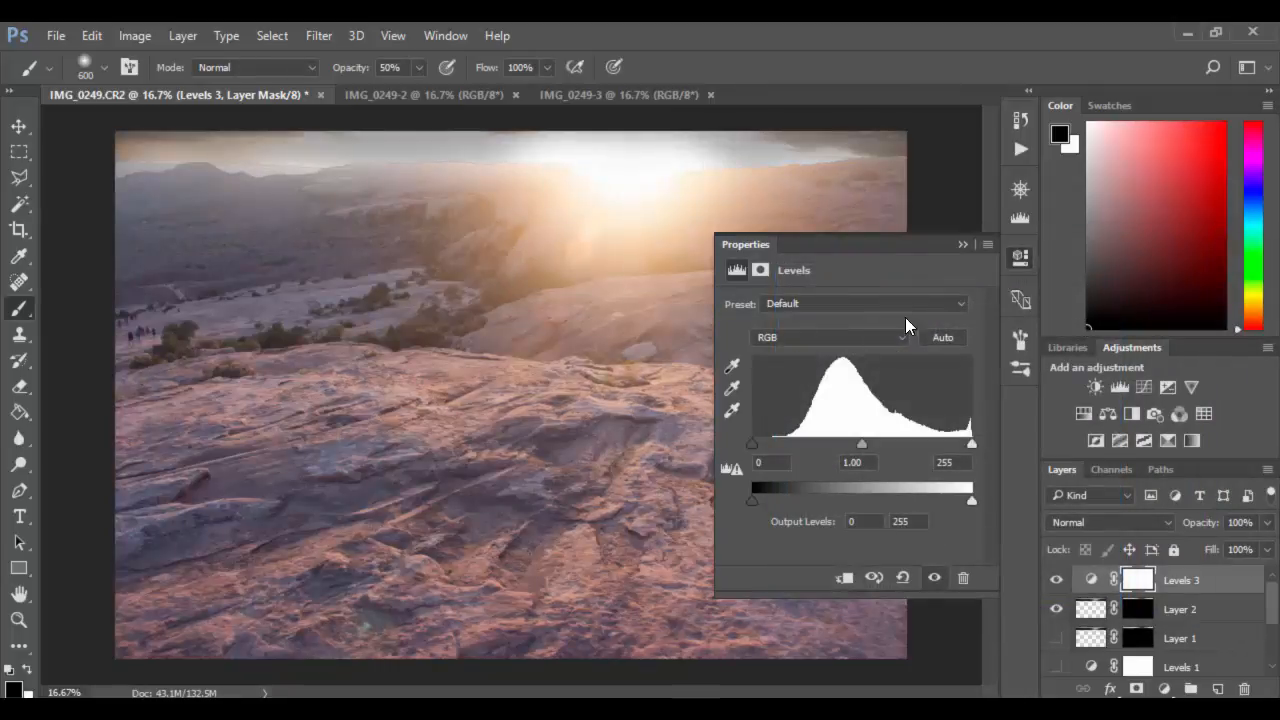
Apply the Enhance Per Channel Contrast algorithm to the Levels 3 layer through its auto color correction options
click(987, 244)
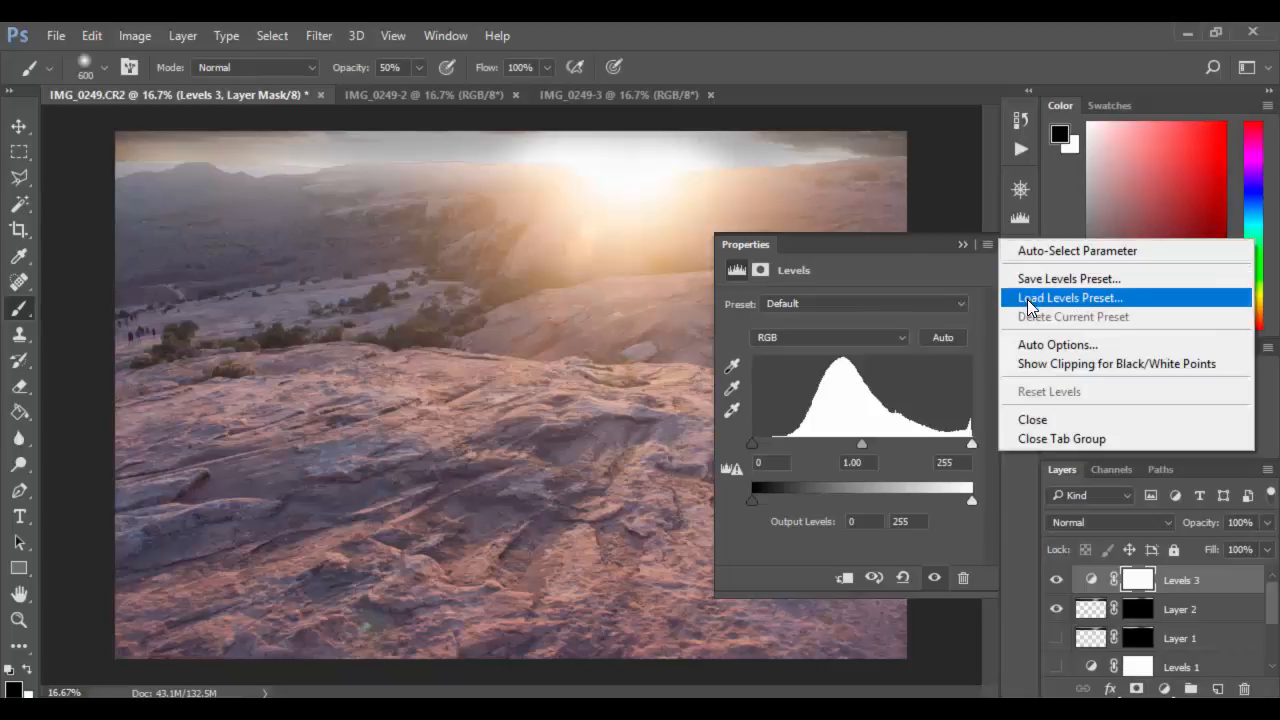
click(1045, 345)
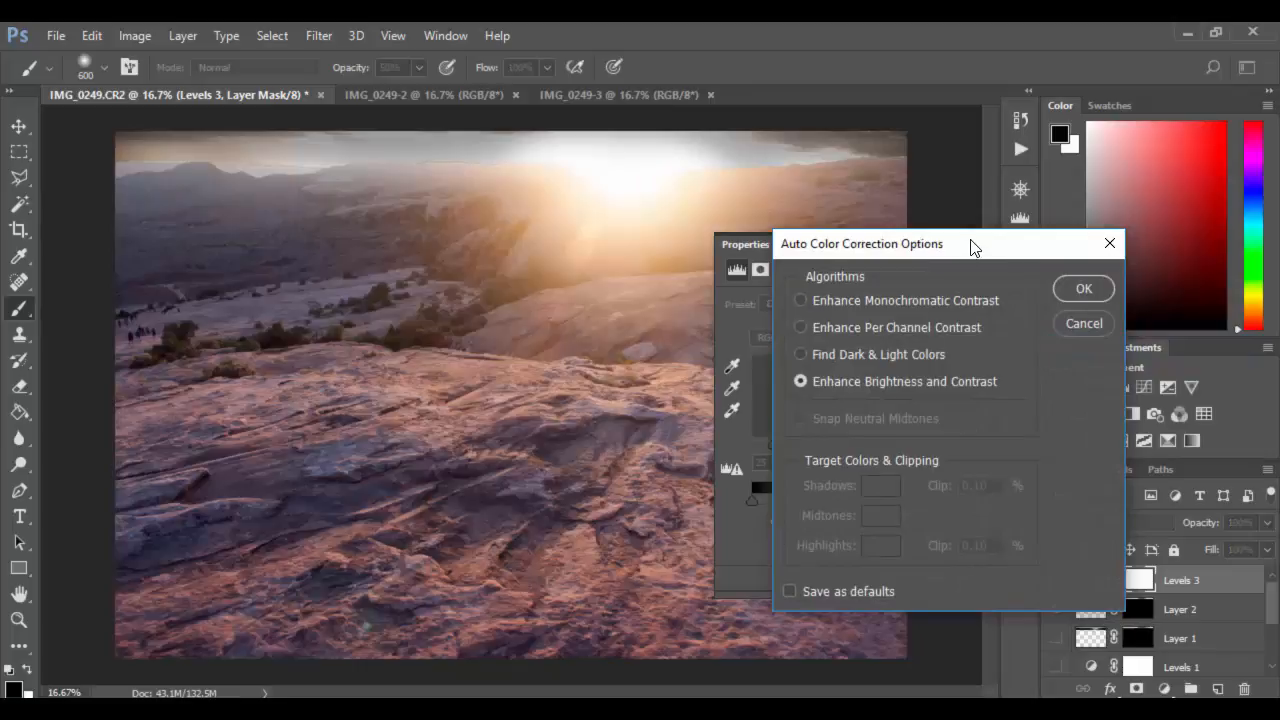
drag(970, 247, 952, 201)
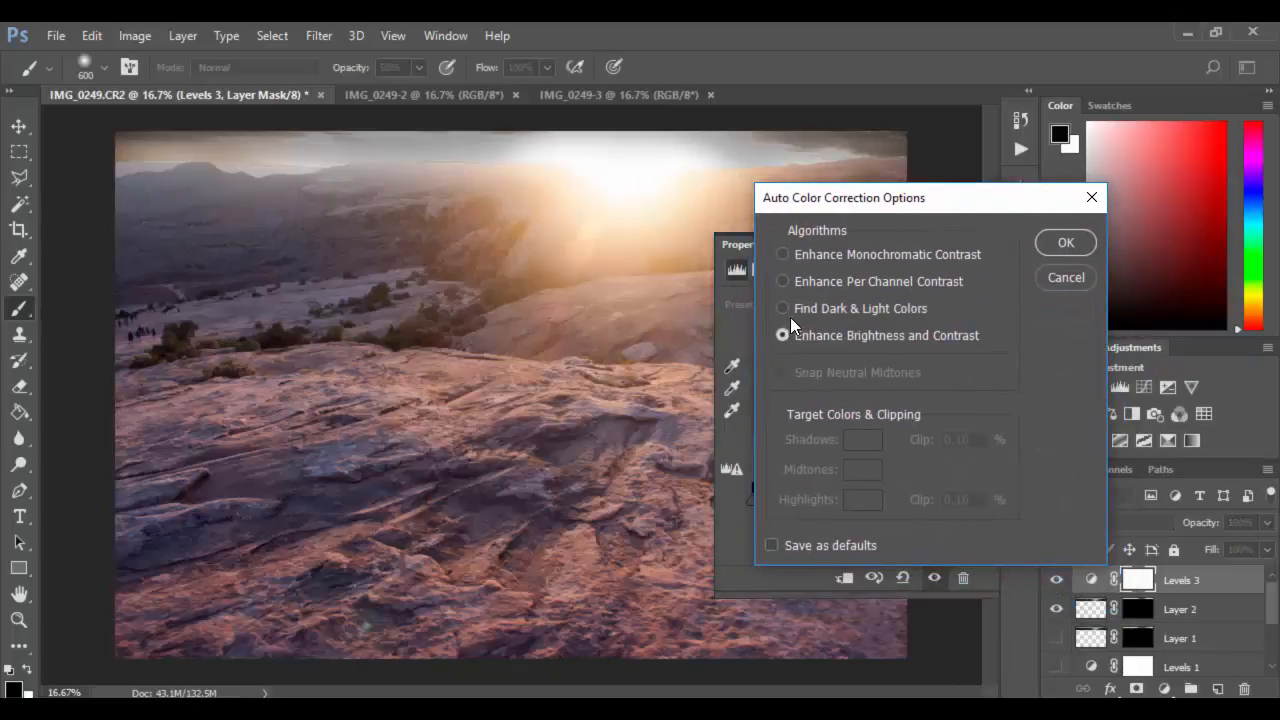
click(784, 308)
click(784, 281)
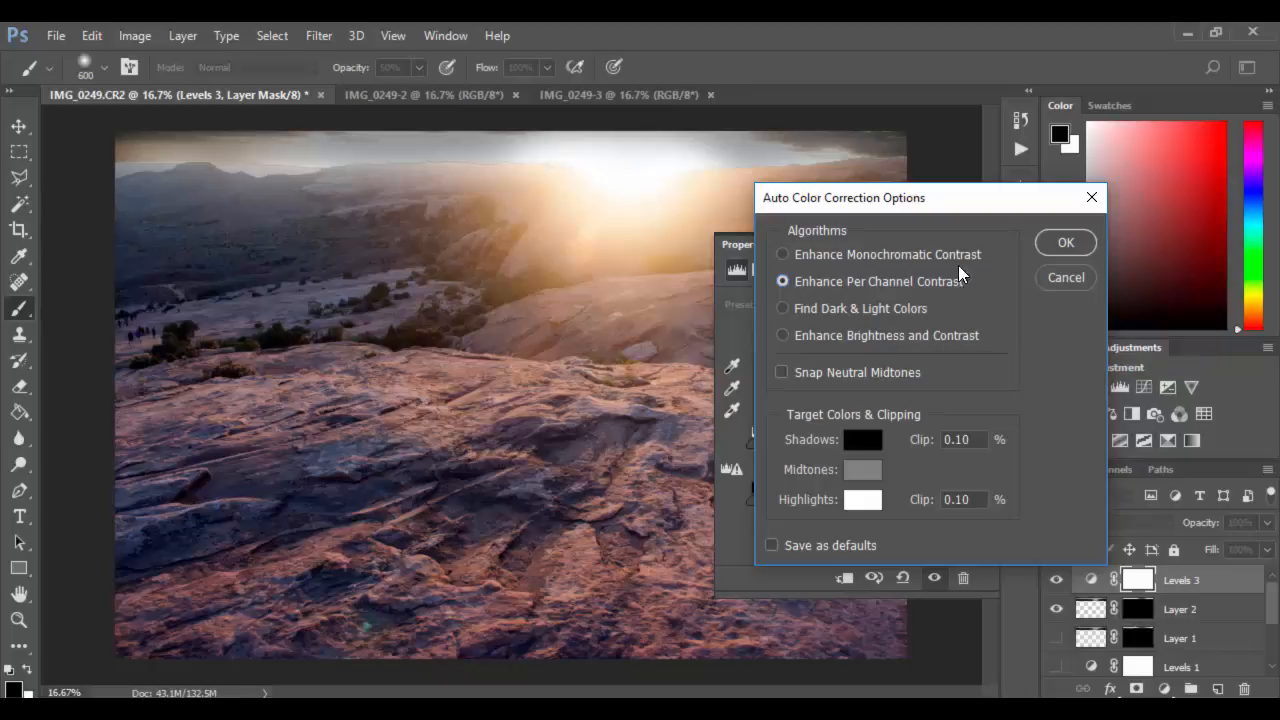
click(134, 36)
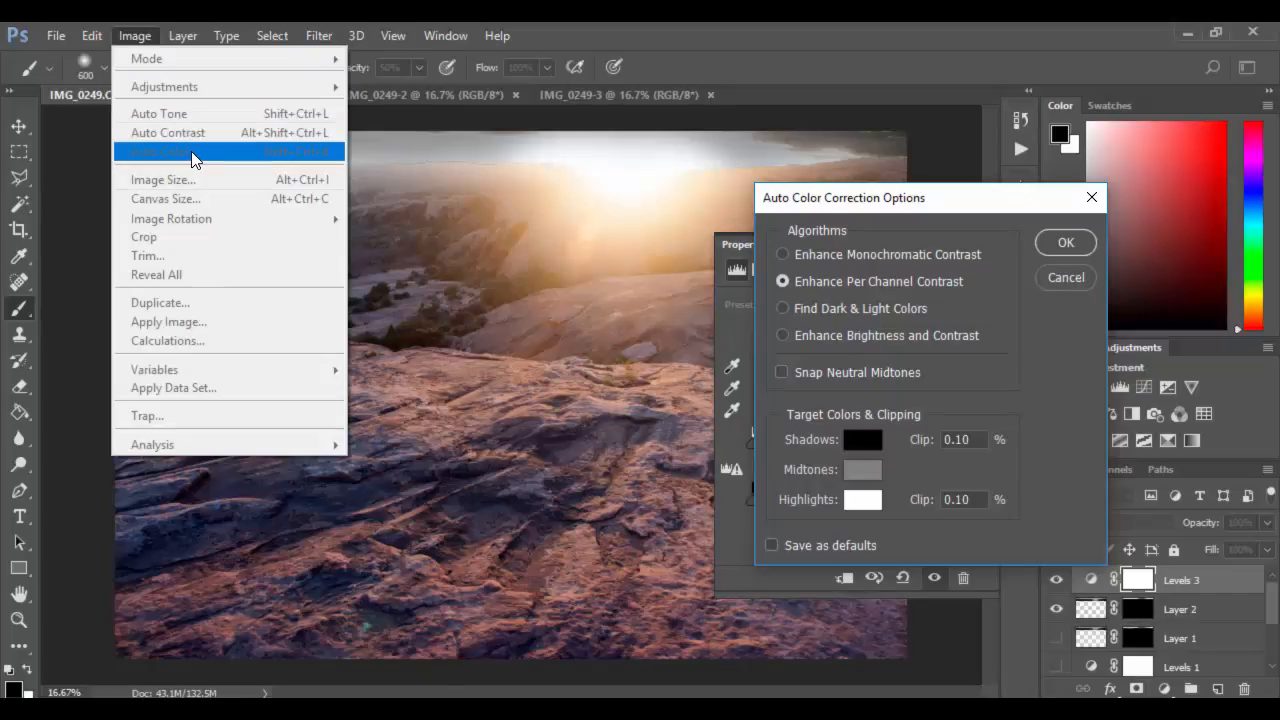
drag(1011, 206, 1017, 207)
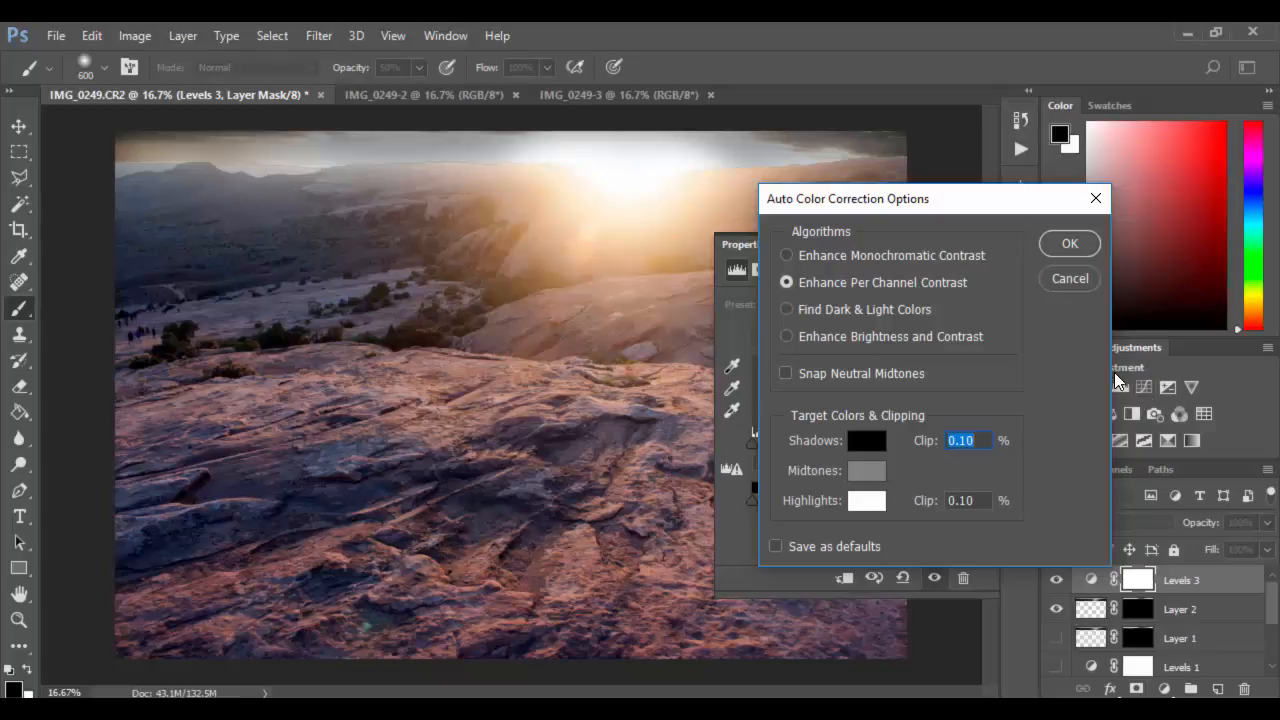
click(1084, 249)
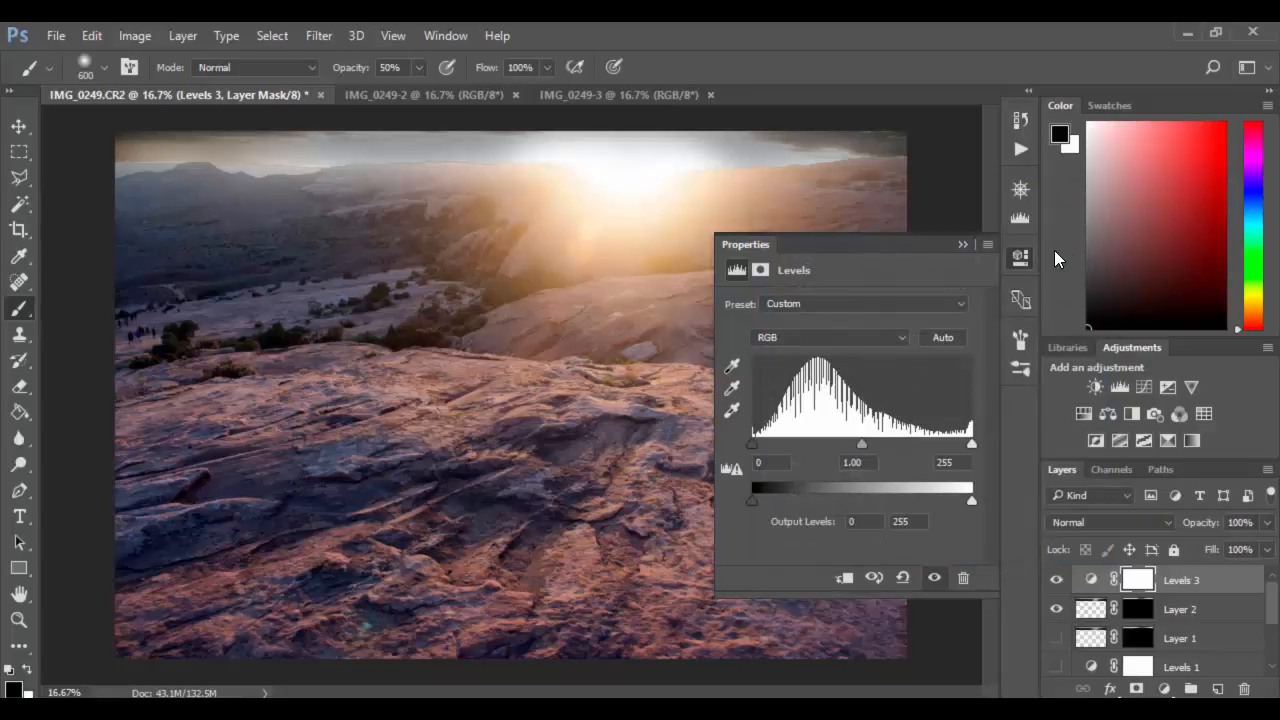
click(962, 243)
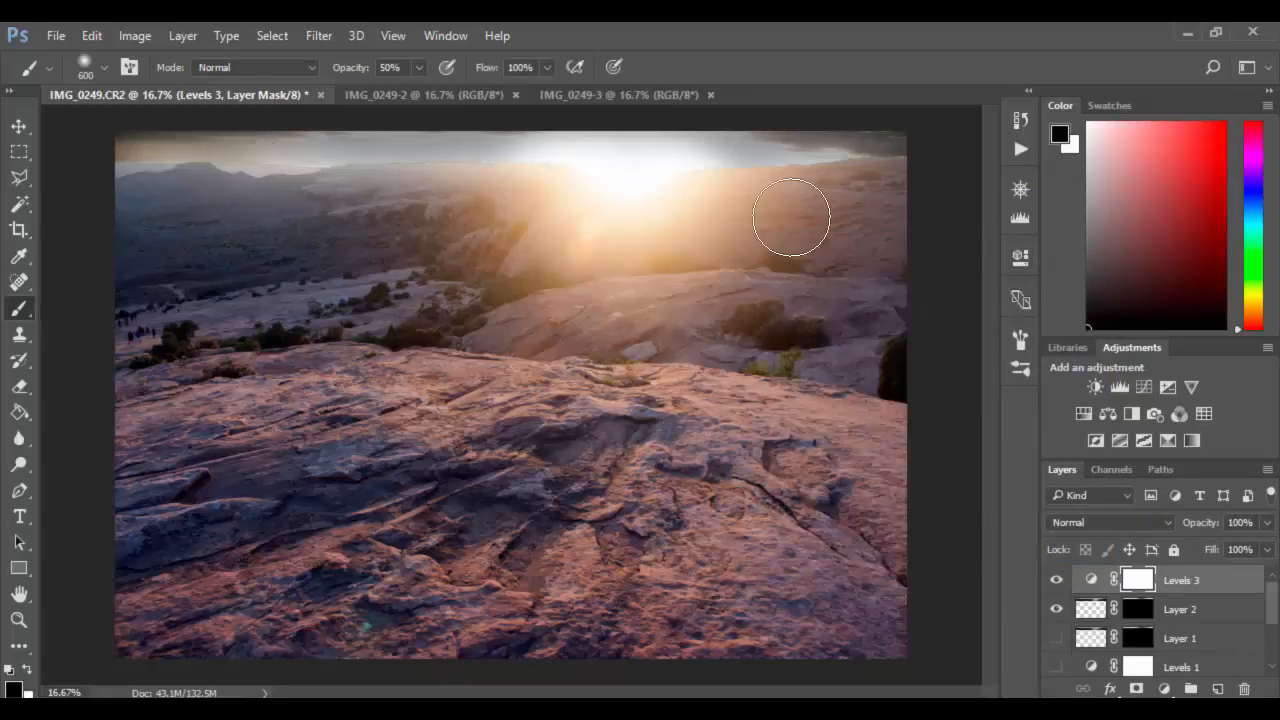
Refine the Layer 2 mask along the horizon with a 250 px black brush, and lower the brush opacity to 20%
click(1140, 609)
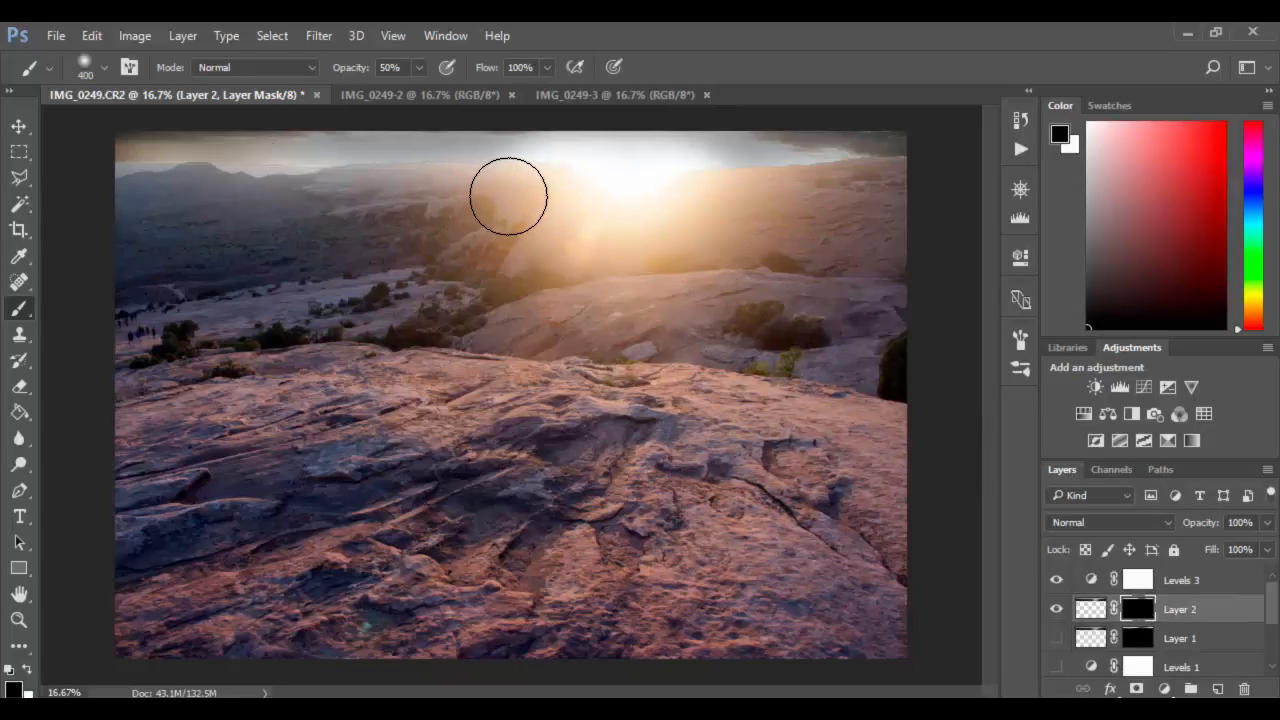
key(bracketleft)
key(bracketleft)
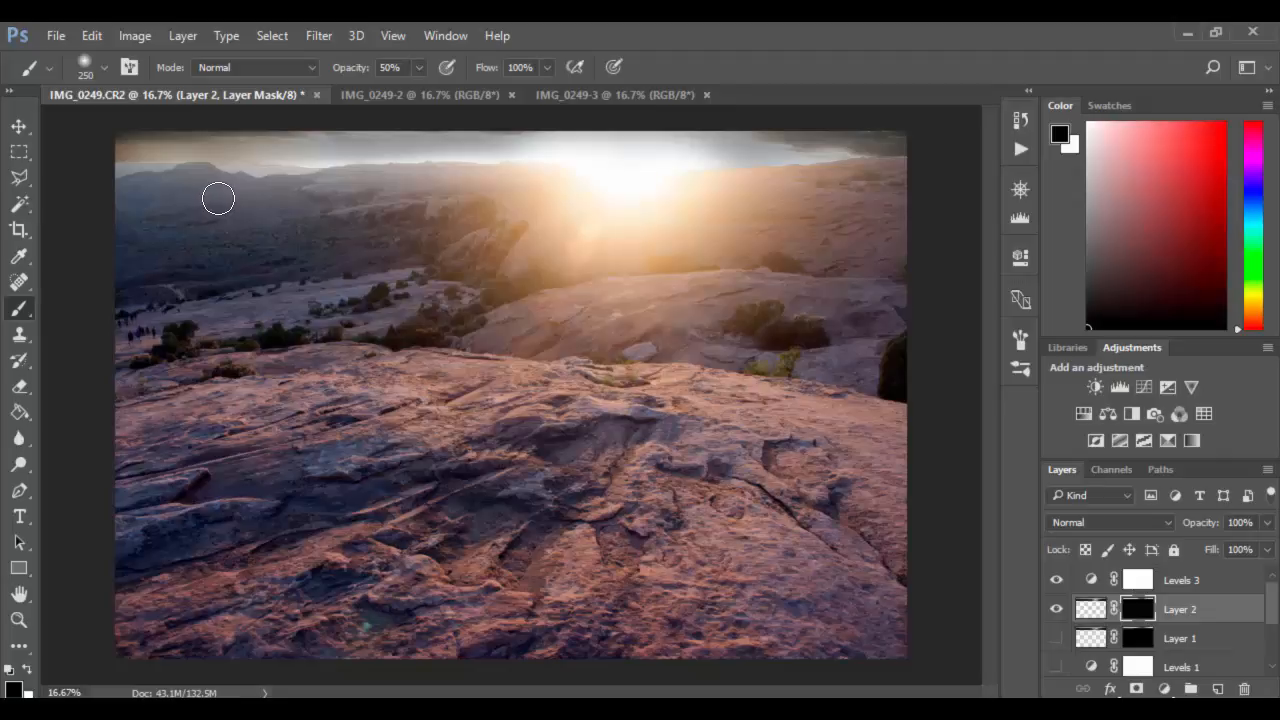
key(2)
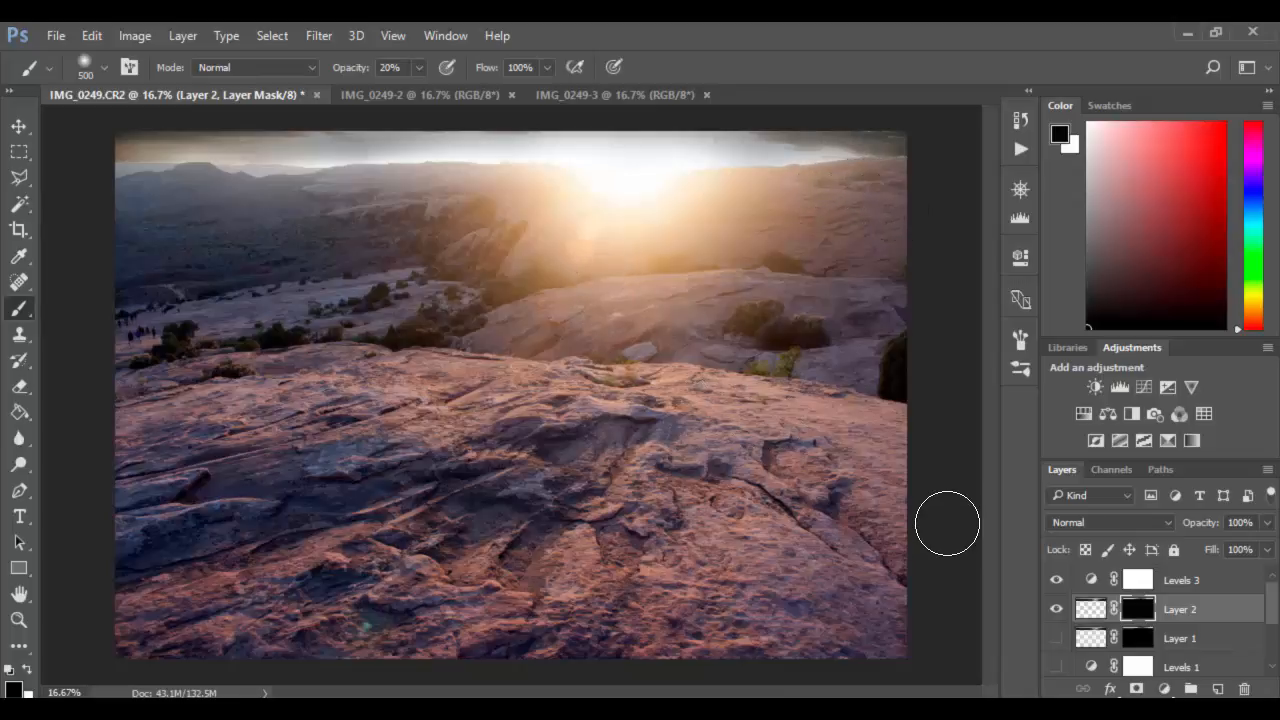
Compare the edit with the original photo by showing only the Background layer, and restore the previous layer visibility
key(z)
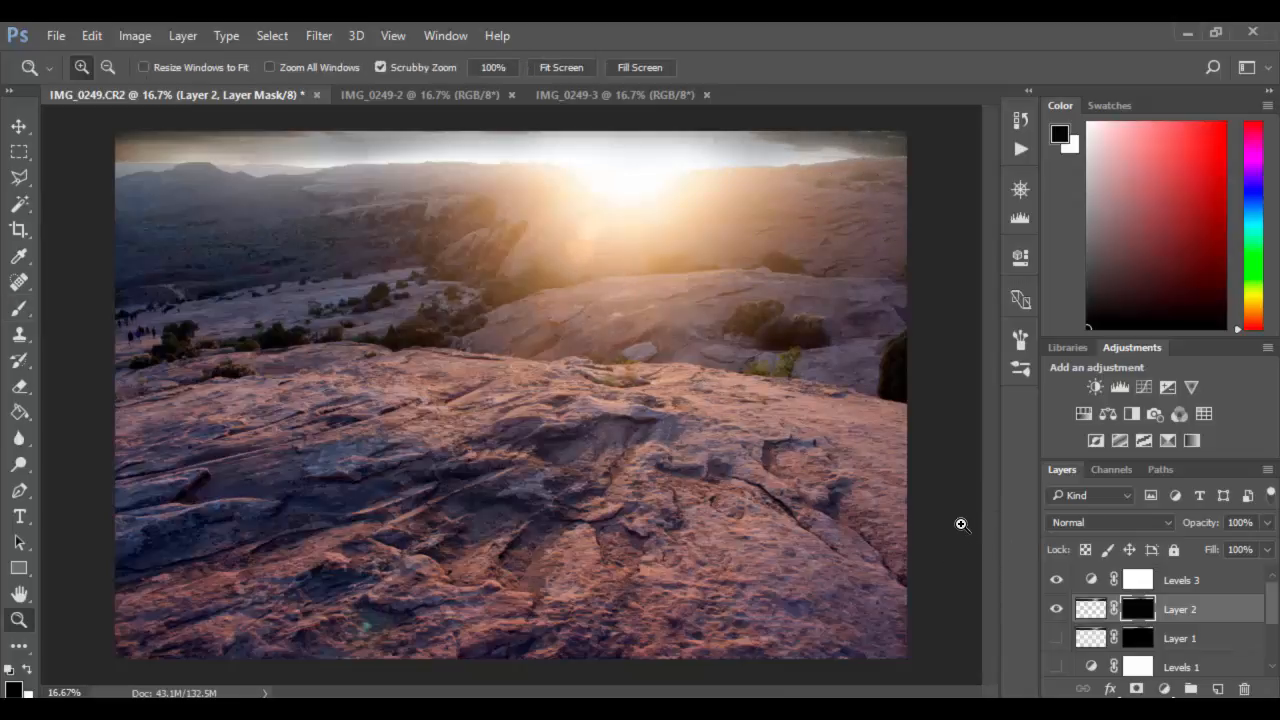
scroll(1113, 650, down, 3)
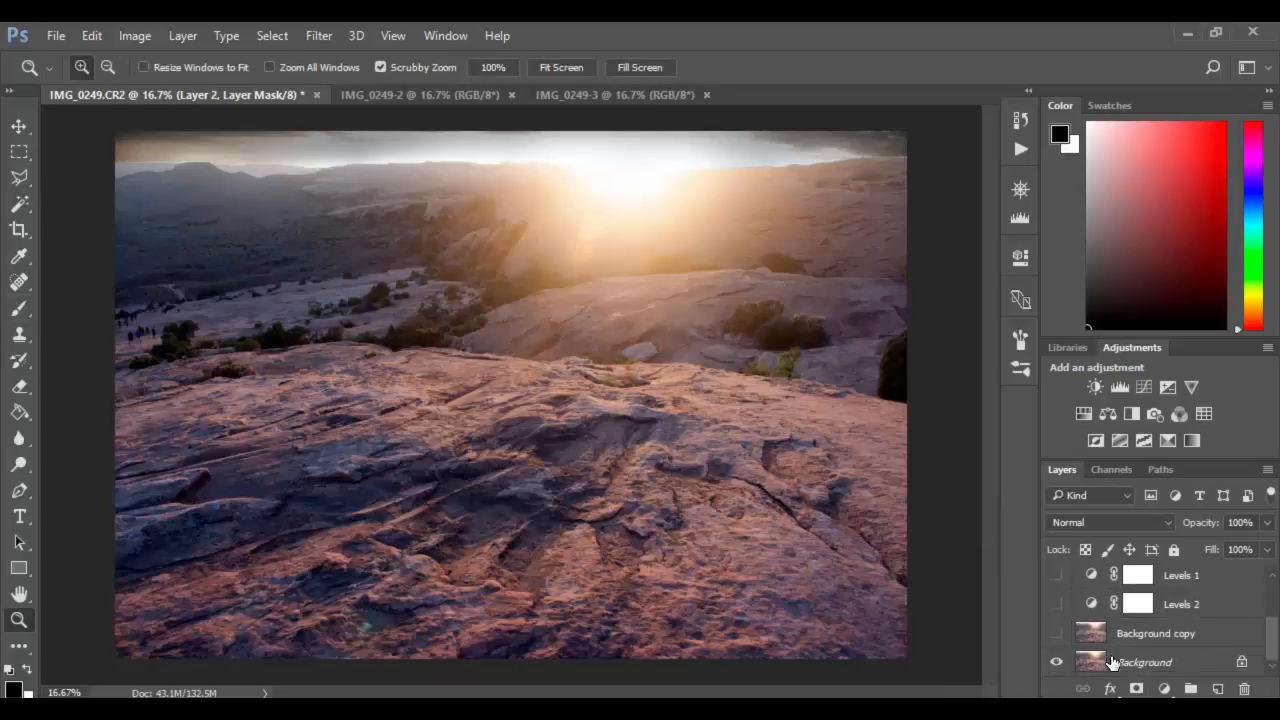
alt+click(1056, 664)
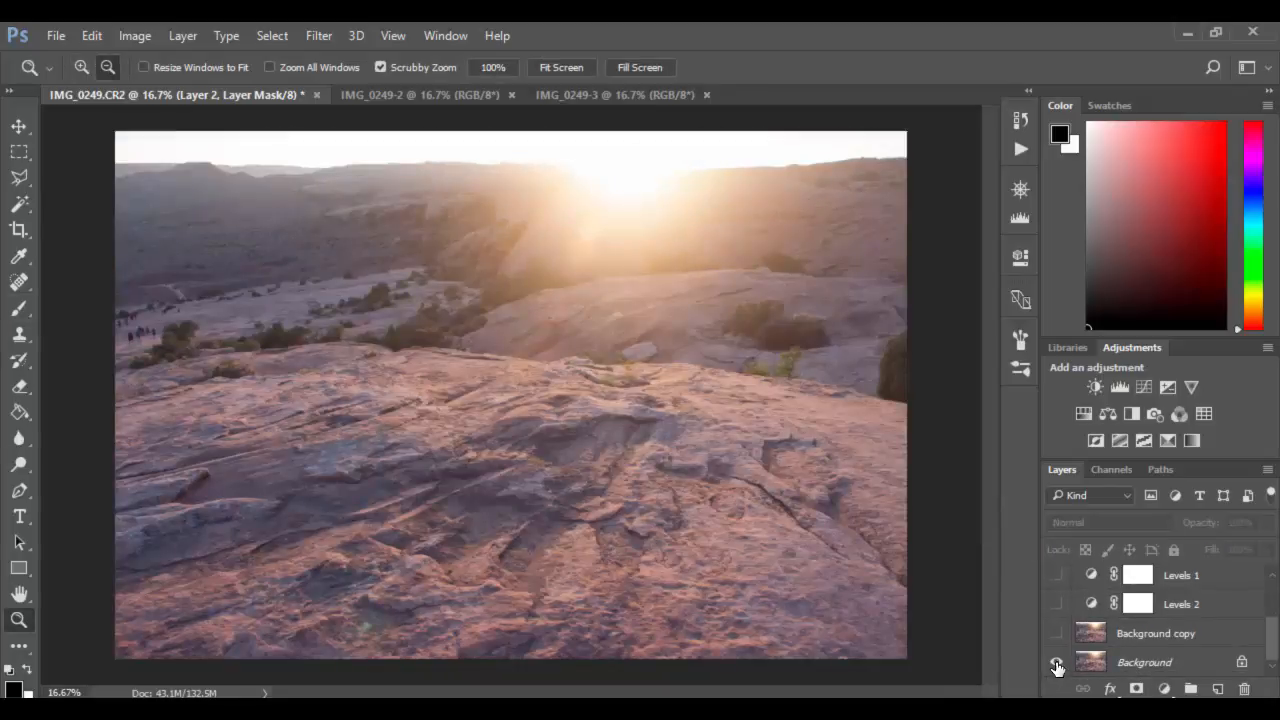
alt+click(1056, 664)
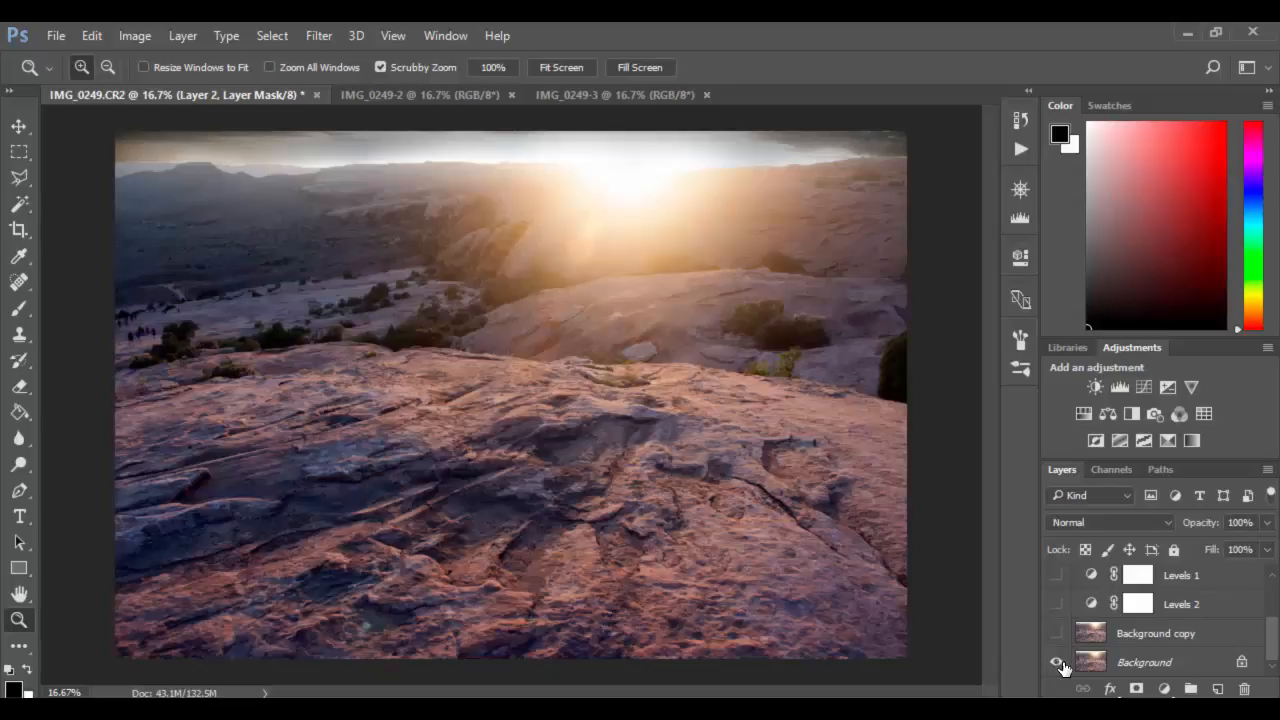
scroll(1151, 588, up, 3)
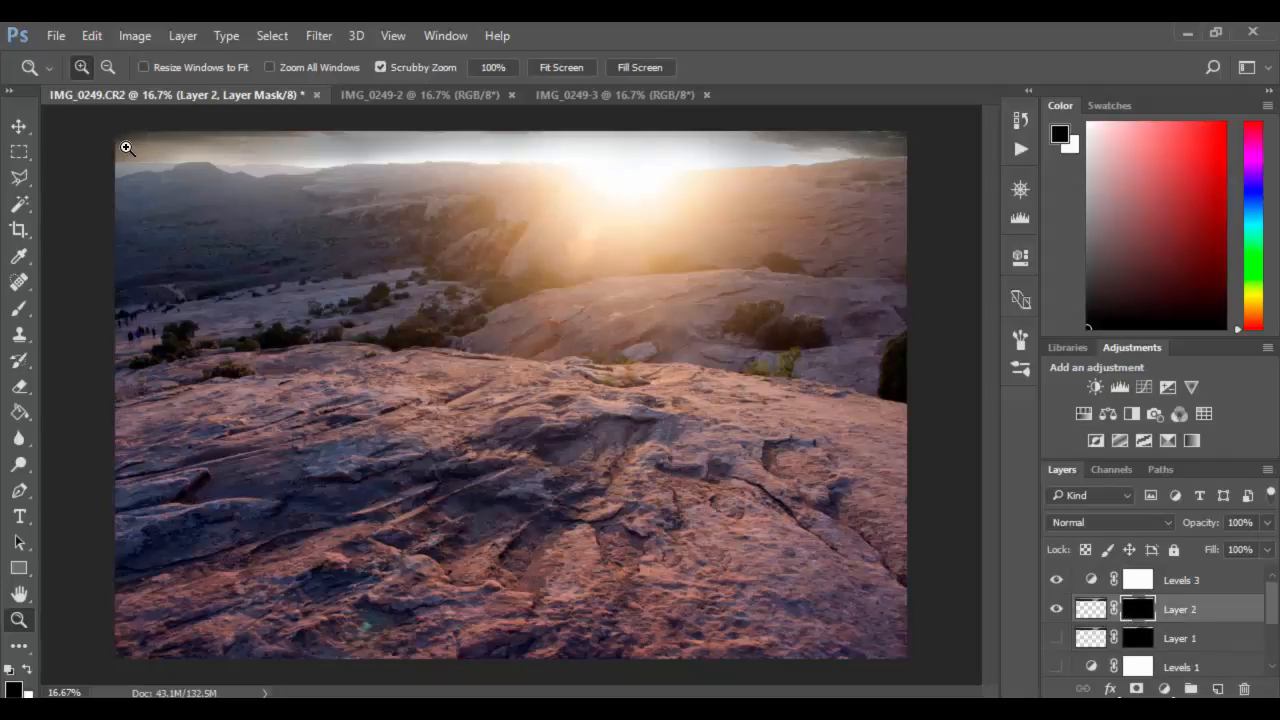
Lower the brush opacity to 10% with the Layer 2 mask active, and switch to the Zoom tool
key(b)
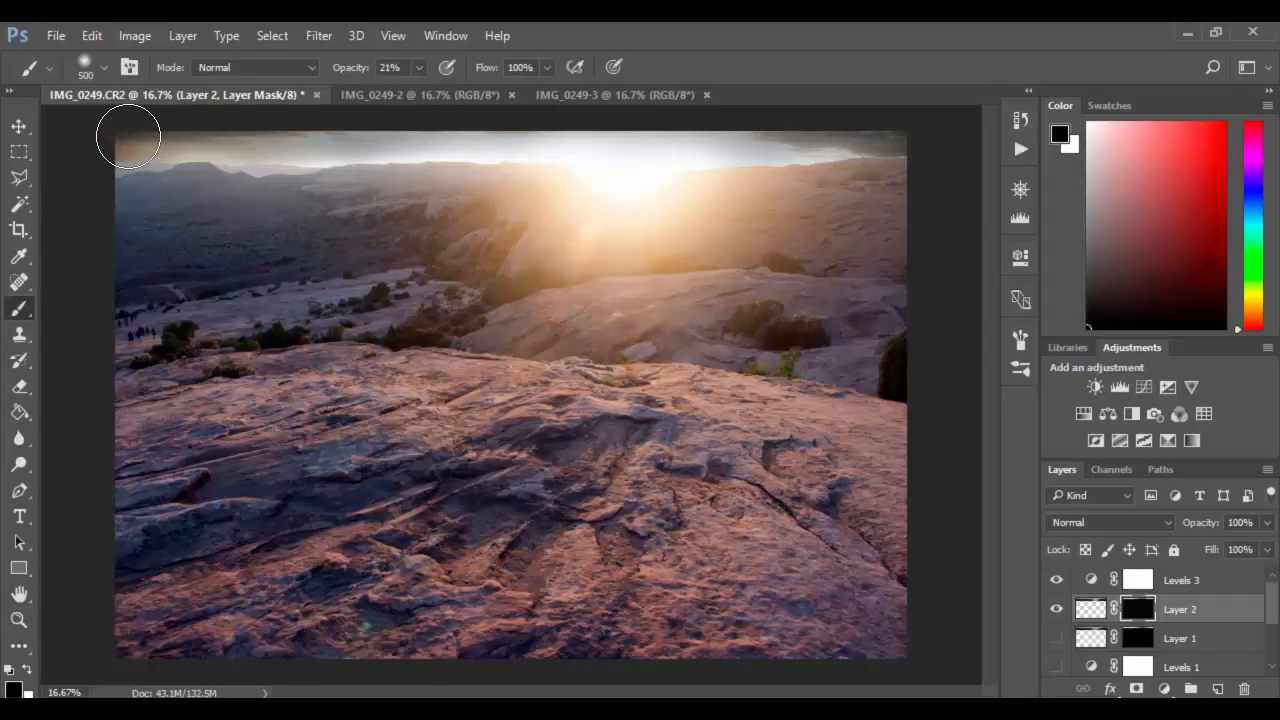
key(1)
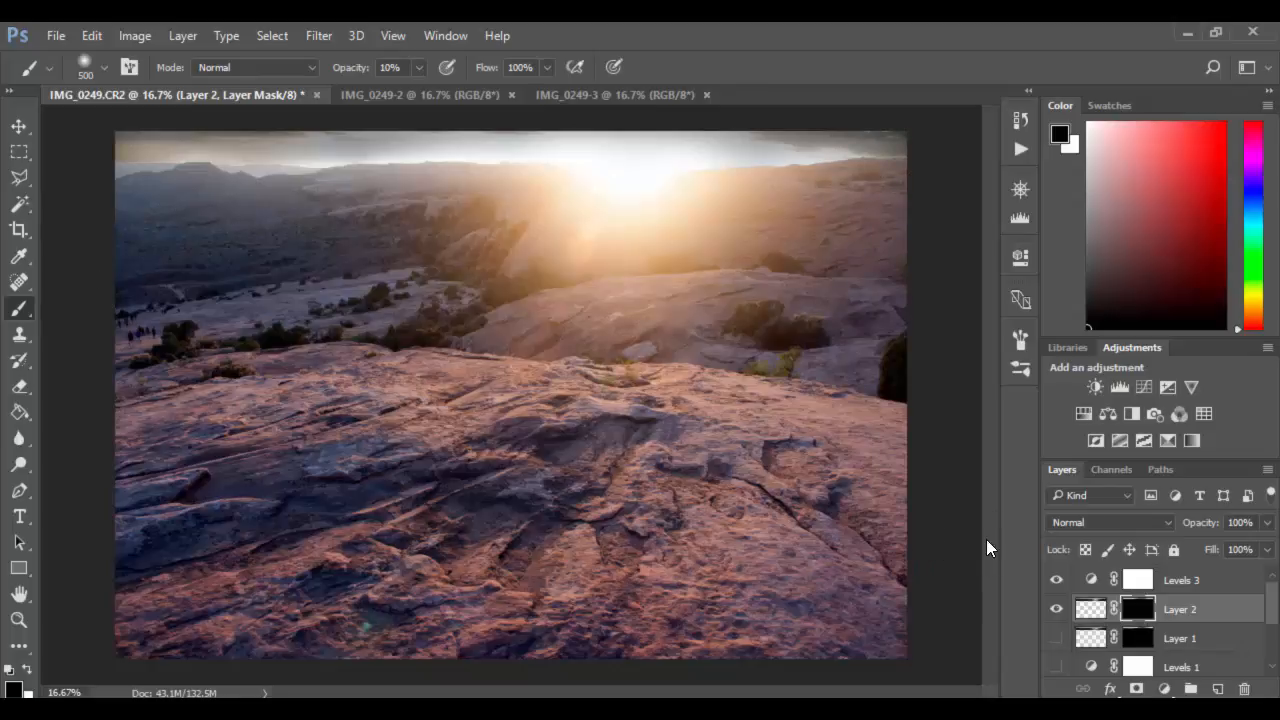
key(z)
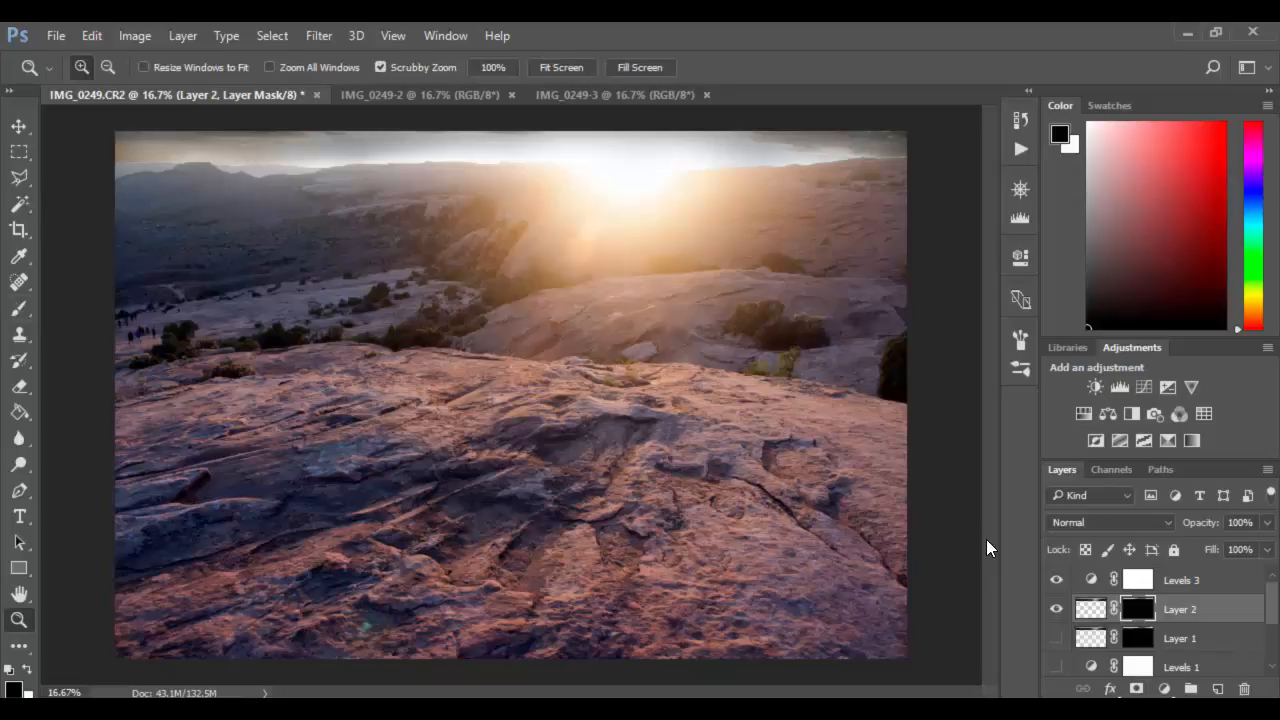